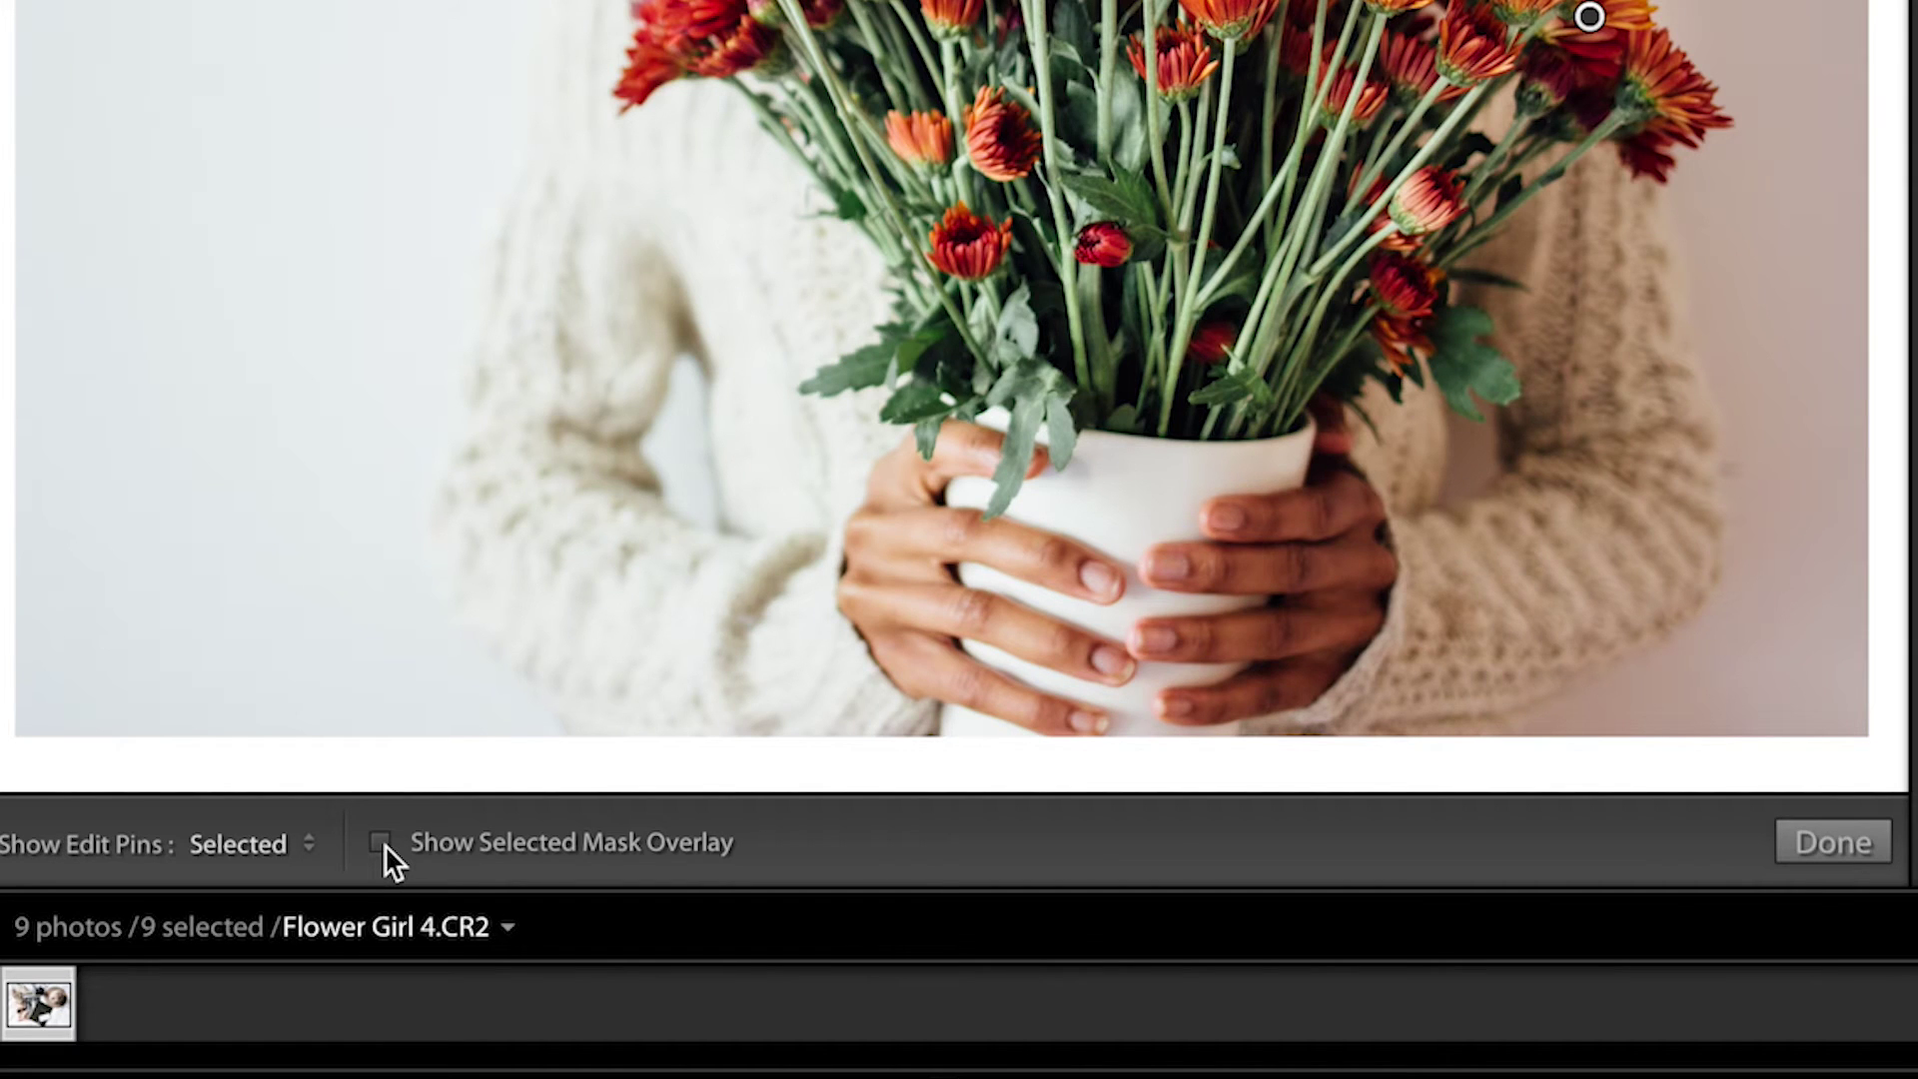
# Check the brushed flower bouquet area using the mask overlay and edit pin display, and hide the overlay again.
pyautogui.click(381, 844)
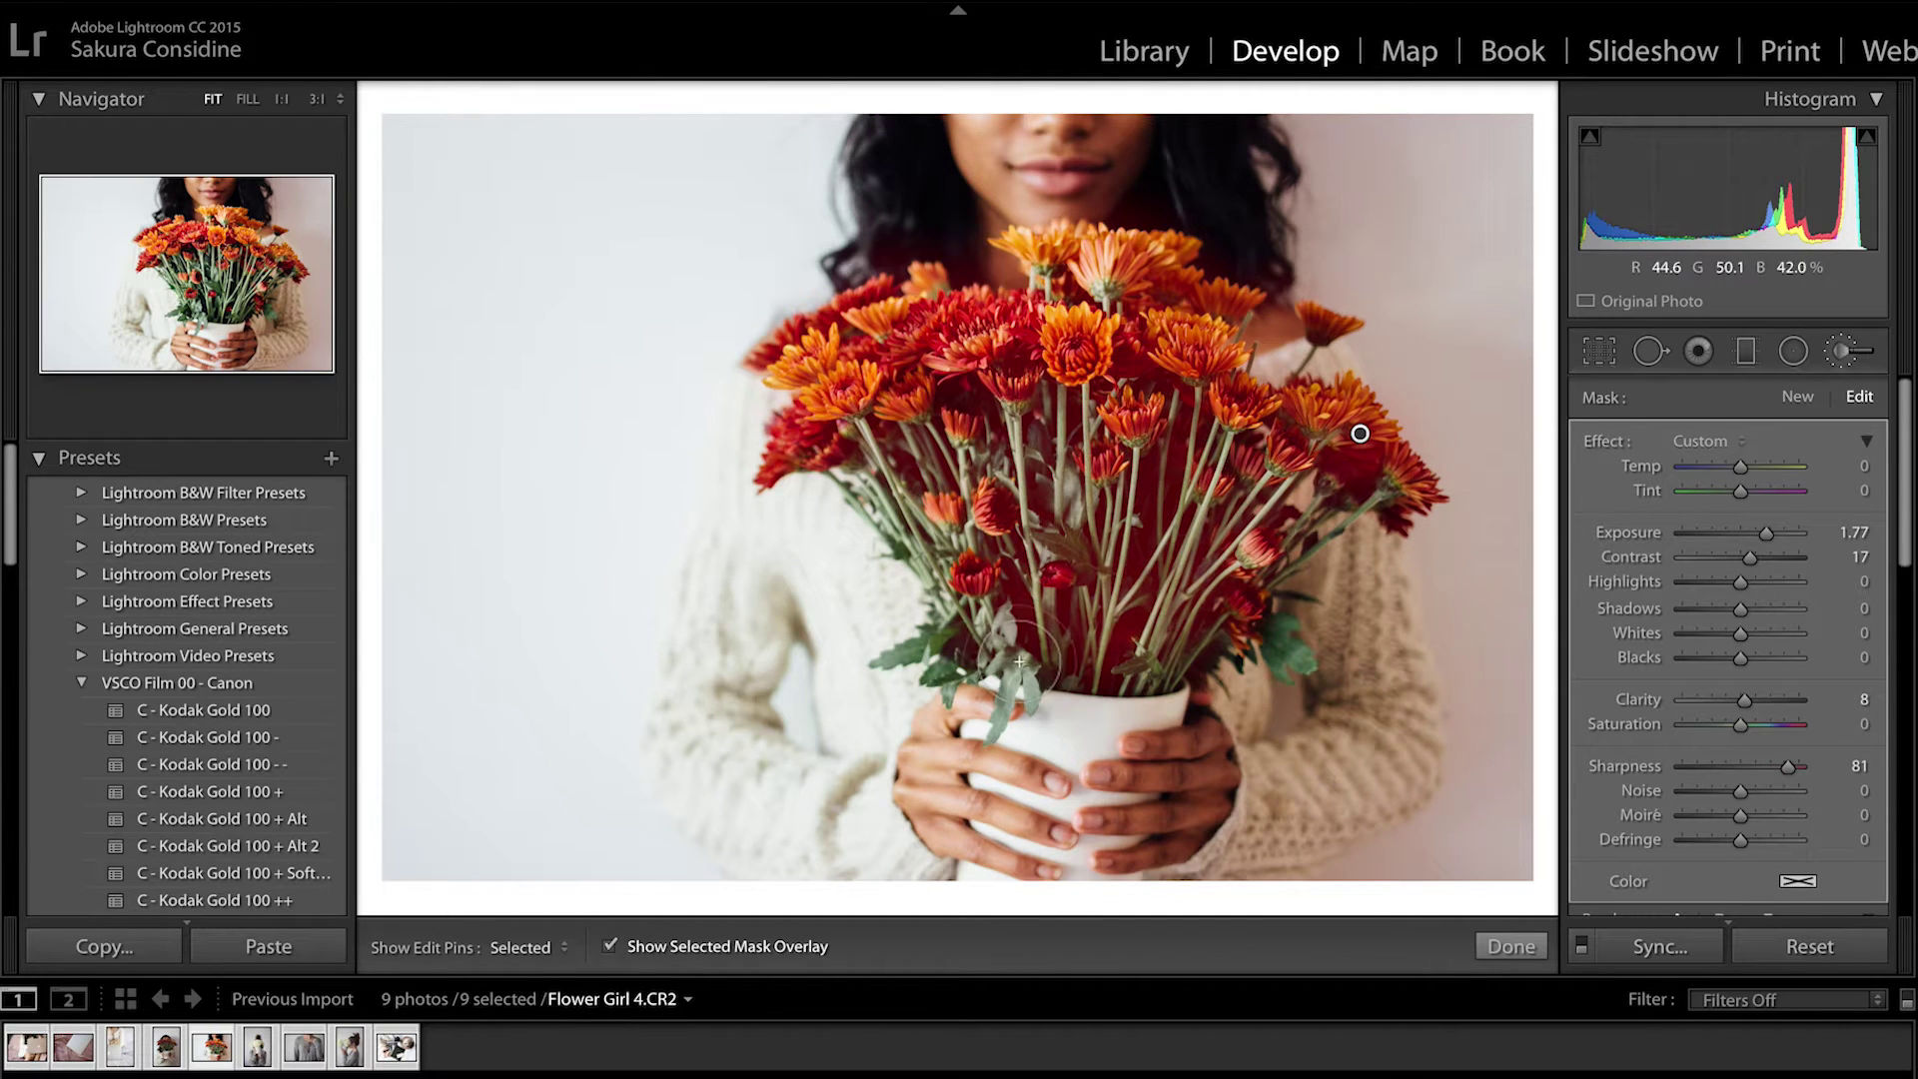
pyautogui.press('h')
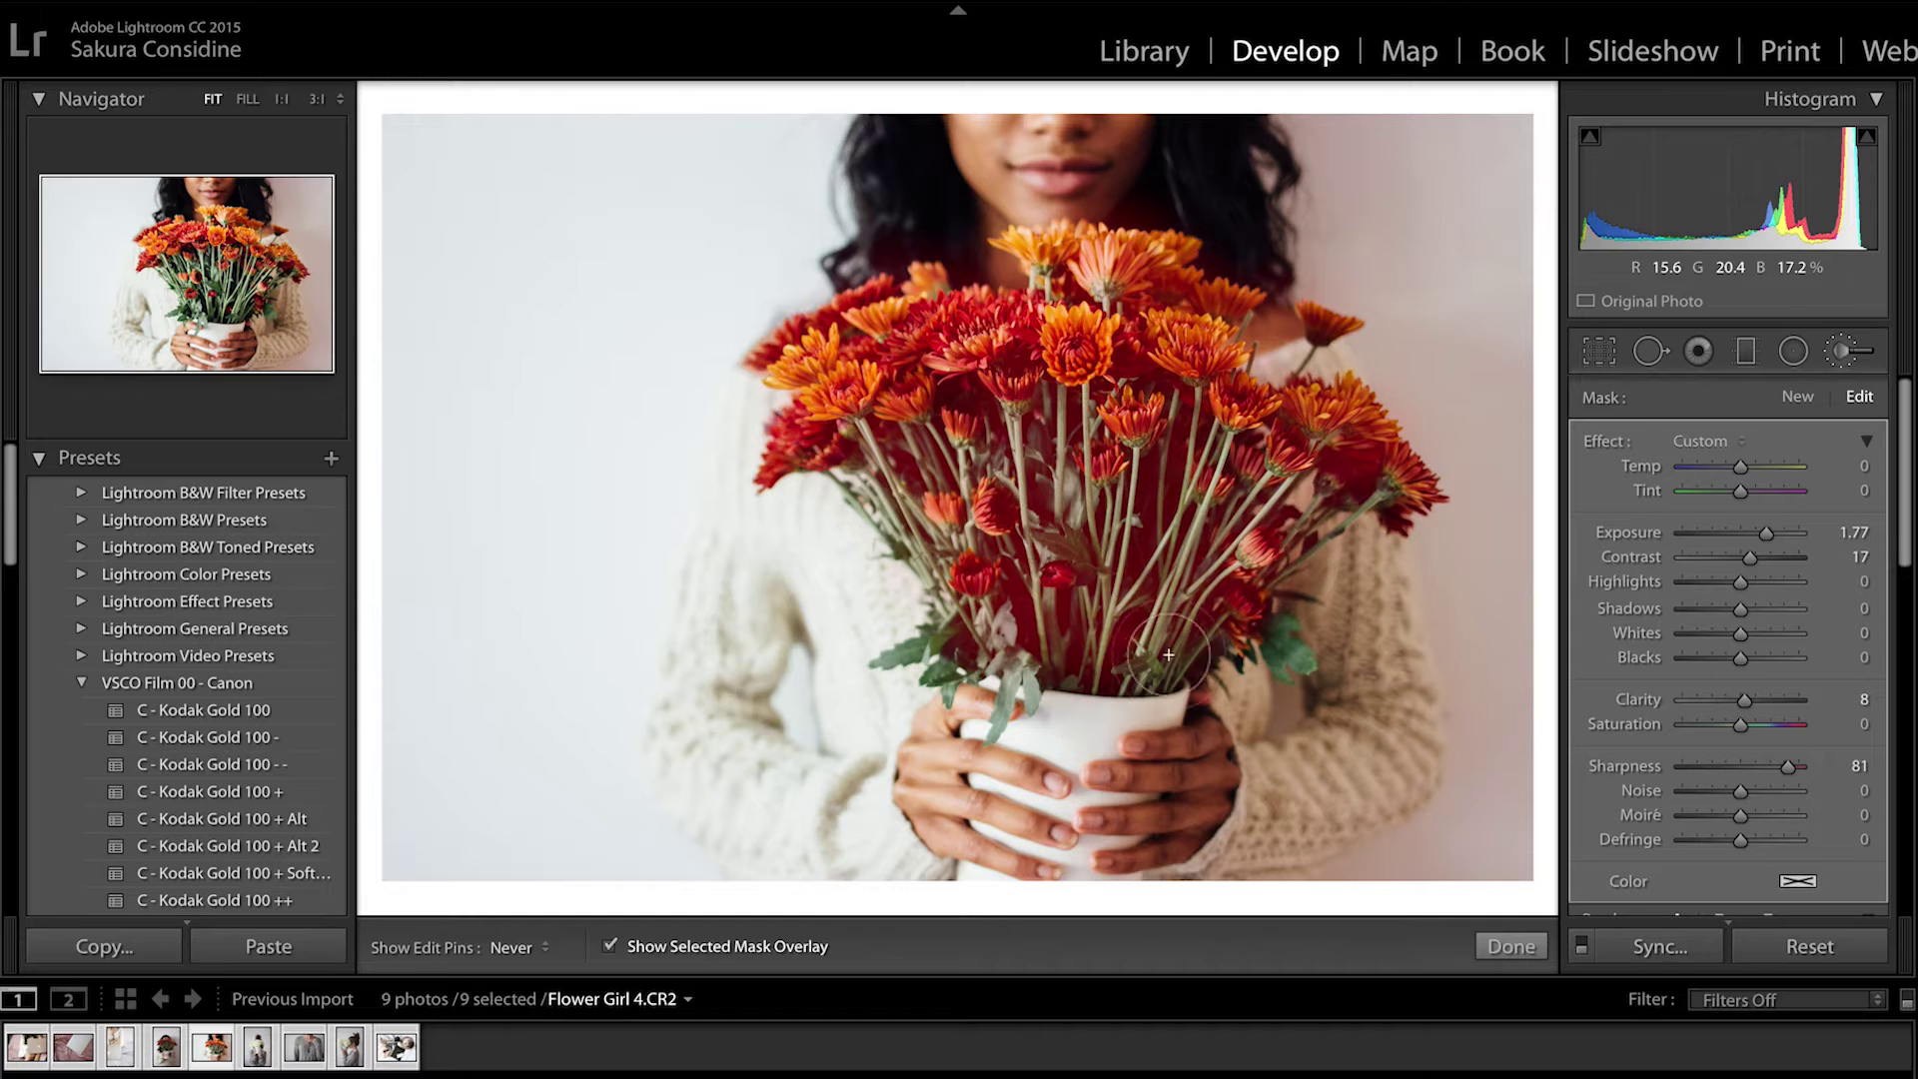
pyautogui.press('h')
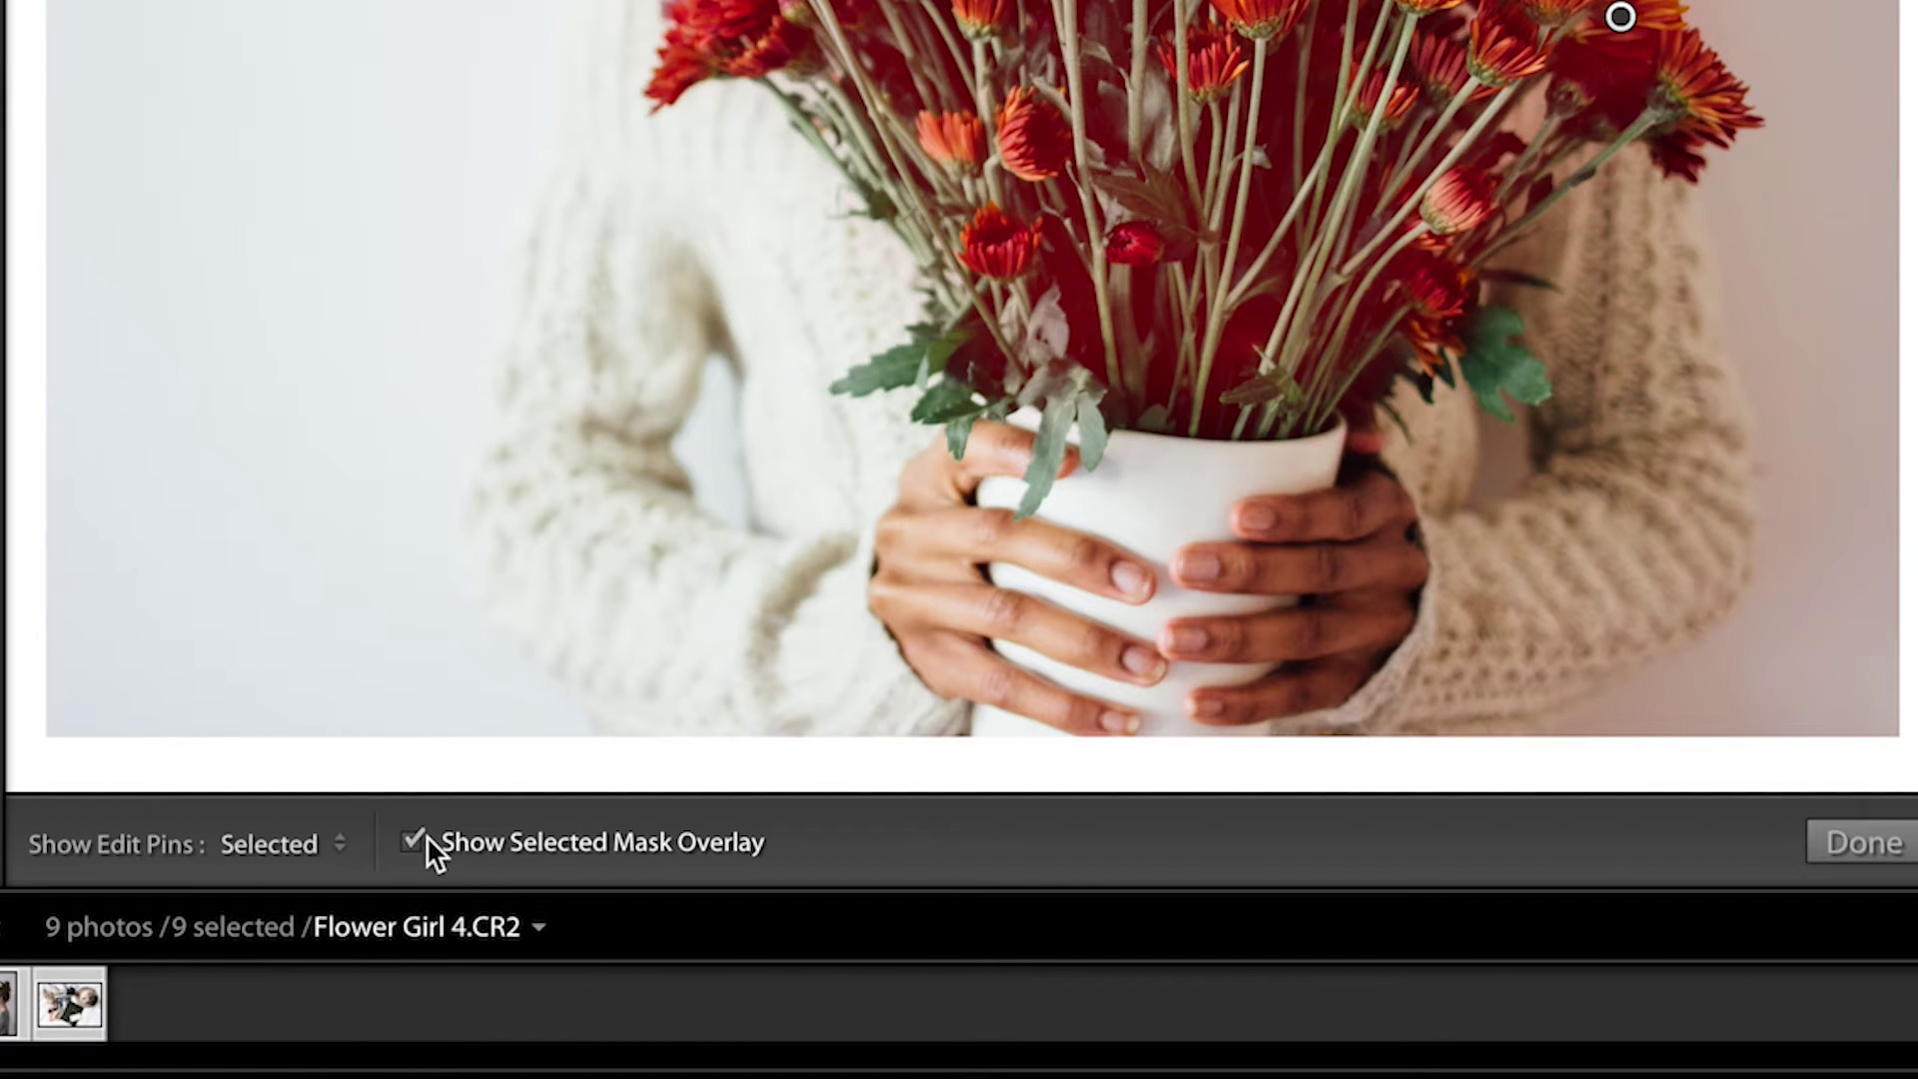
pyautogui.click(618, 943)
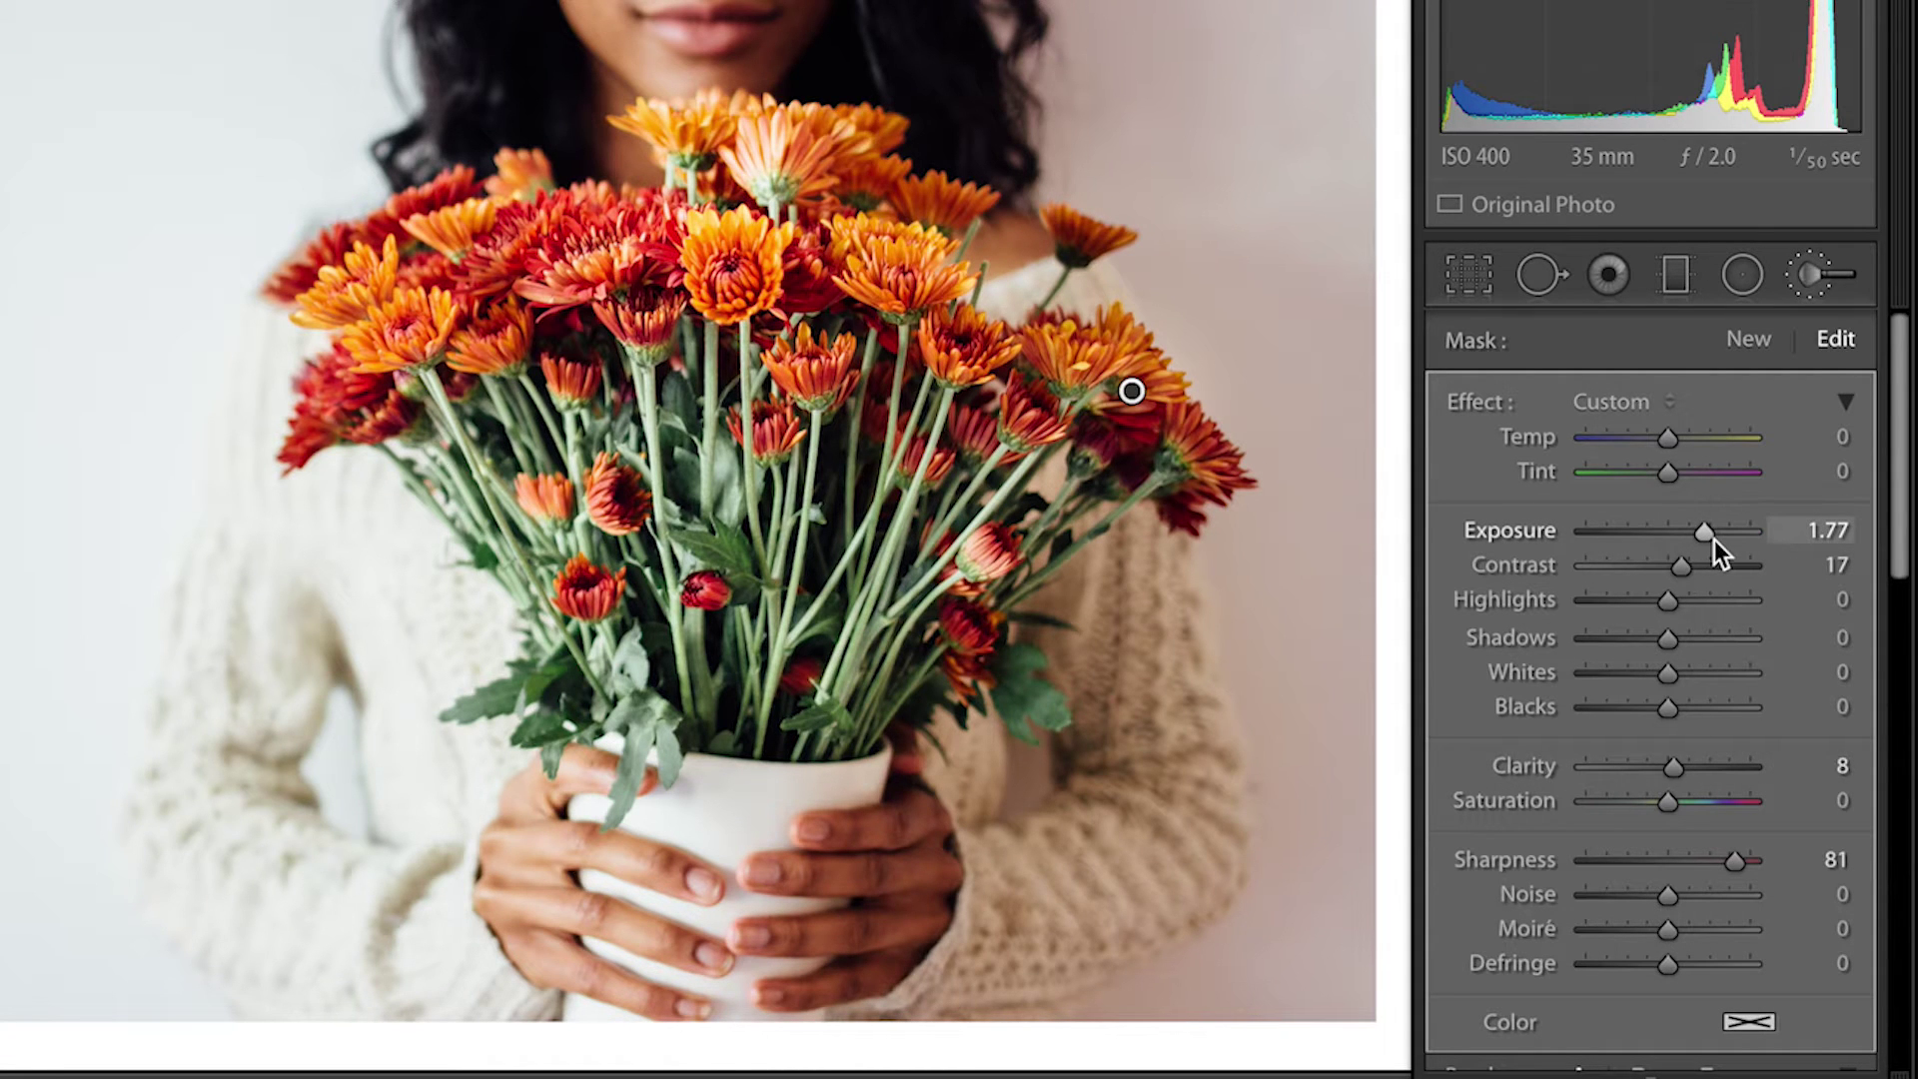
# Adjust the bouquet mask to Exposure 2.05, Contrast 42, Shadows -60, Saturation 11 and Sharpness 82, and finish the brush edit.
pyautogui.moveTo(1709, 534)
pyautogui.mouseDown()
pyautogui.moveTo(1673, 531)
pyautogui.moveTo(1710, 531)
pyautogui.mouseUp()
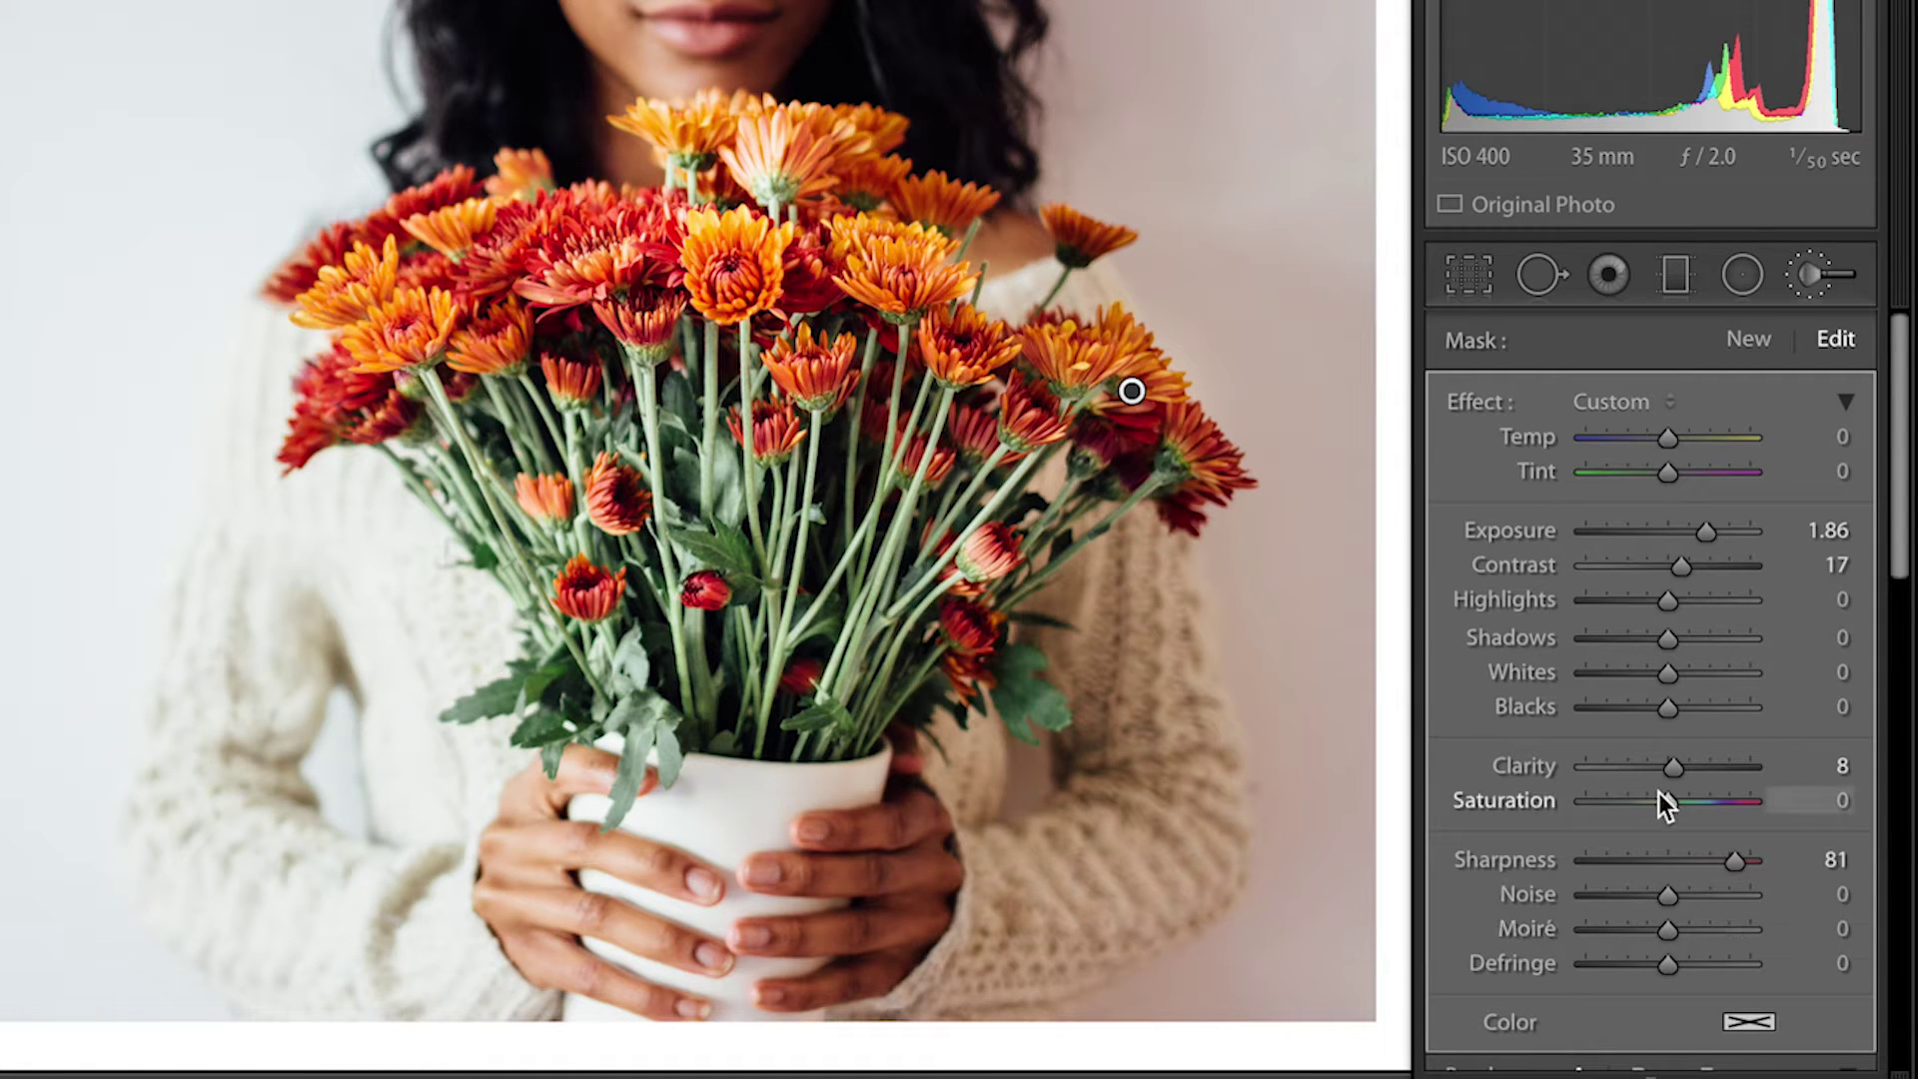
pyautogui.moveTo(1668, 800); pyautogui.dragTo(1672, 804)
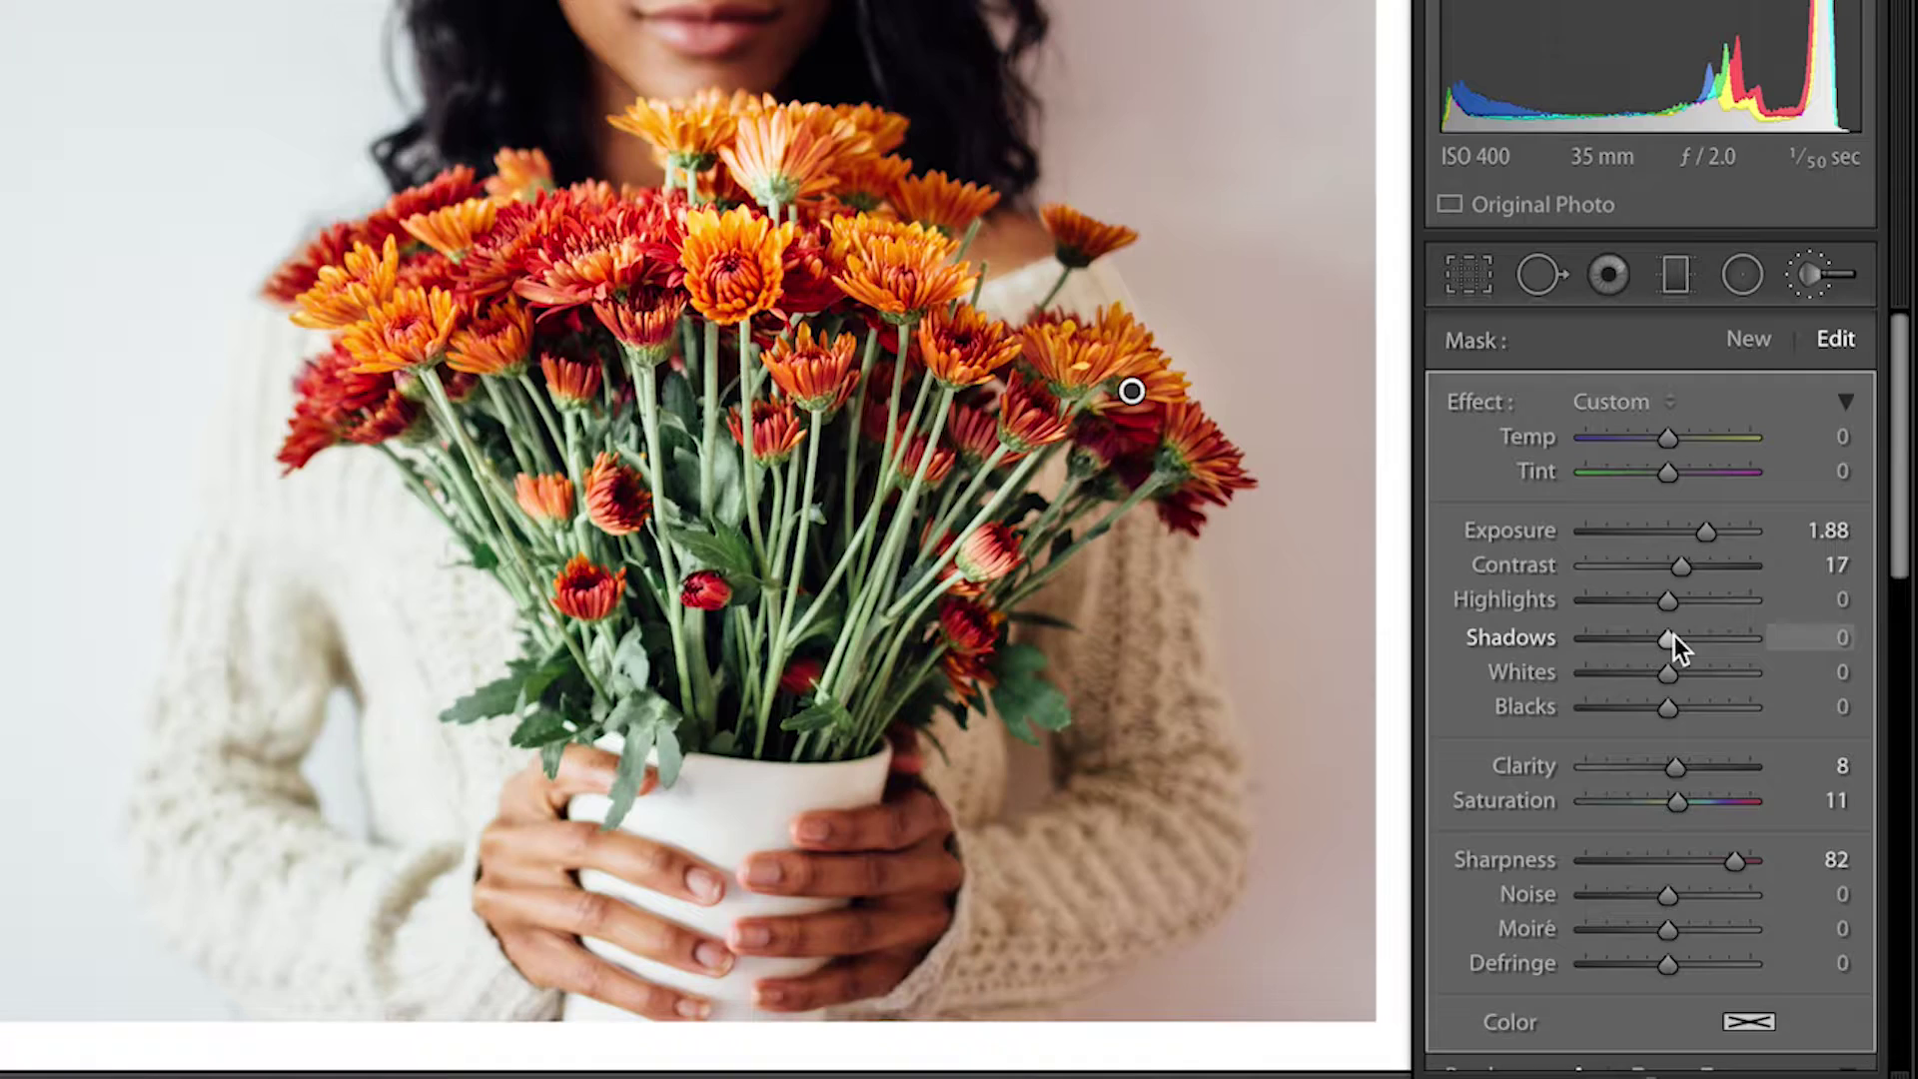
pyautogui.moveTo(1745, 607); pyautogui.dragTo(1631, 640)
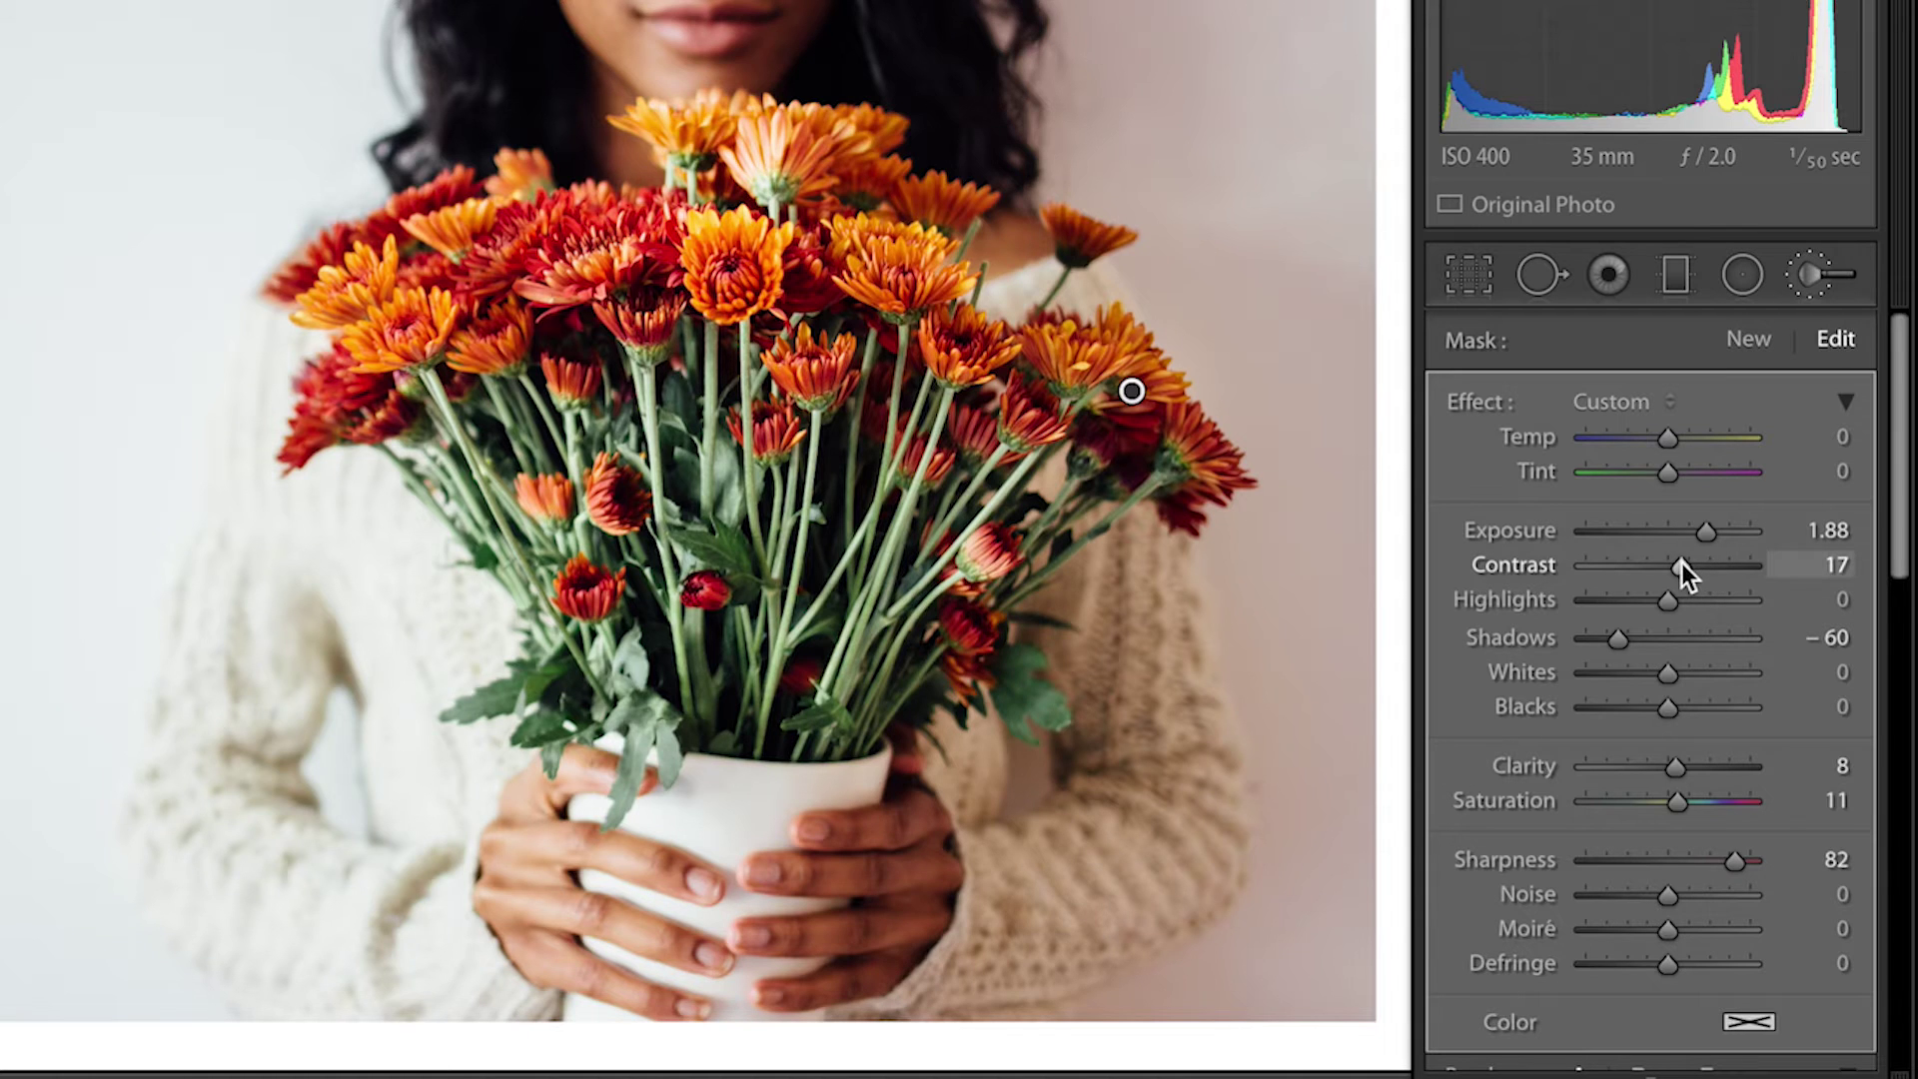
pyautogui.moveTo(1681, 561); pyautogui.dragTo(1709, 529)
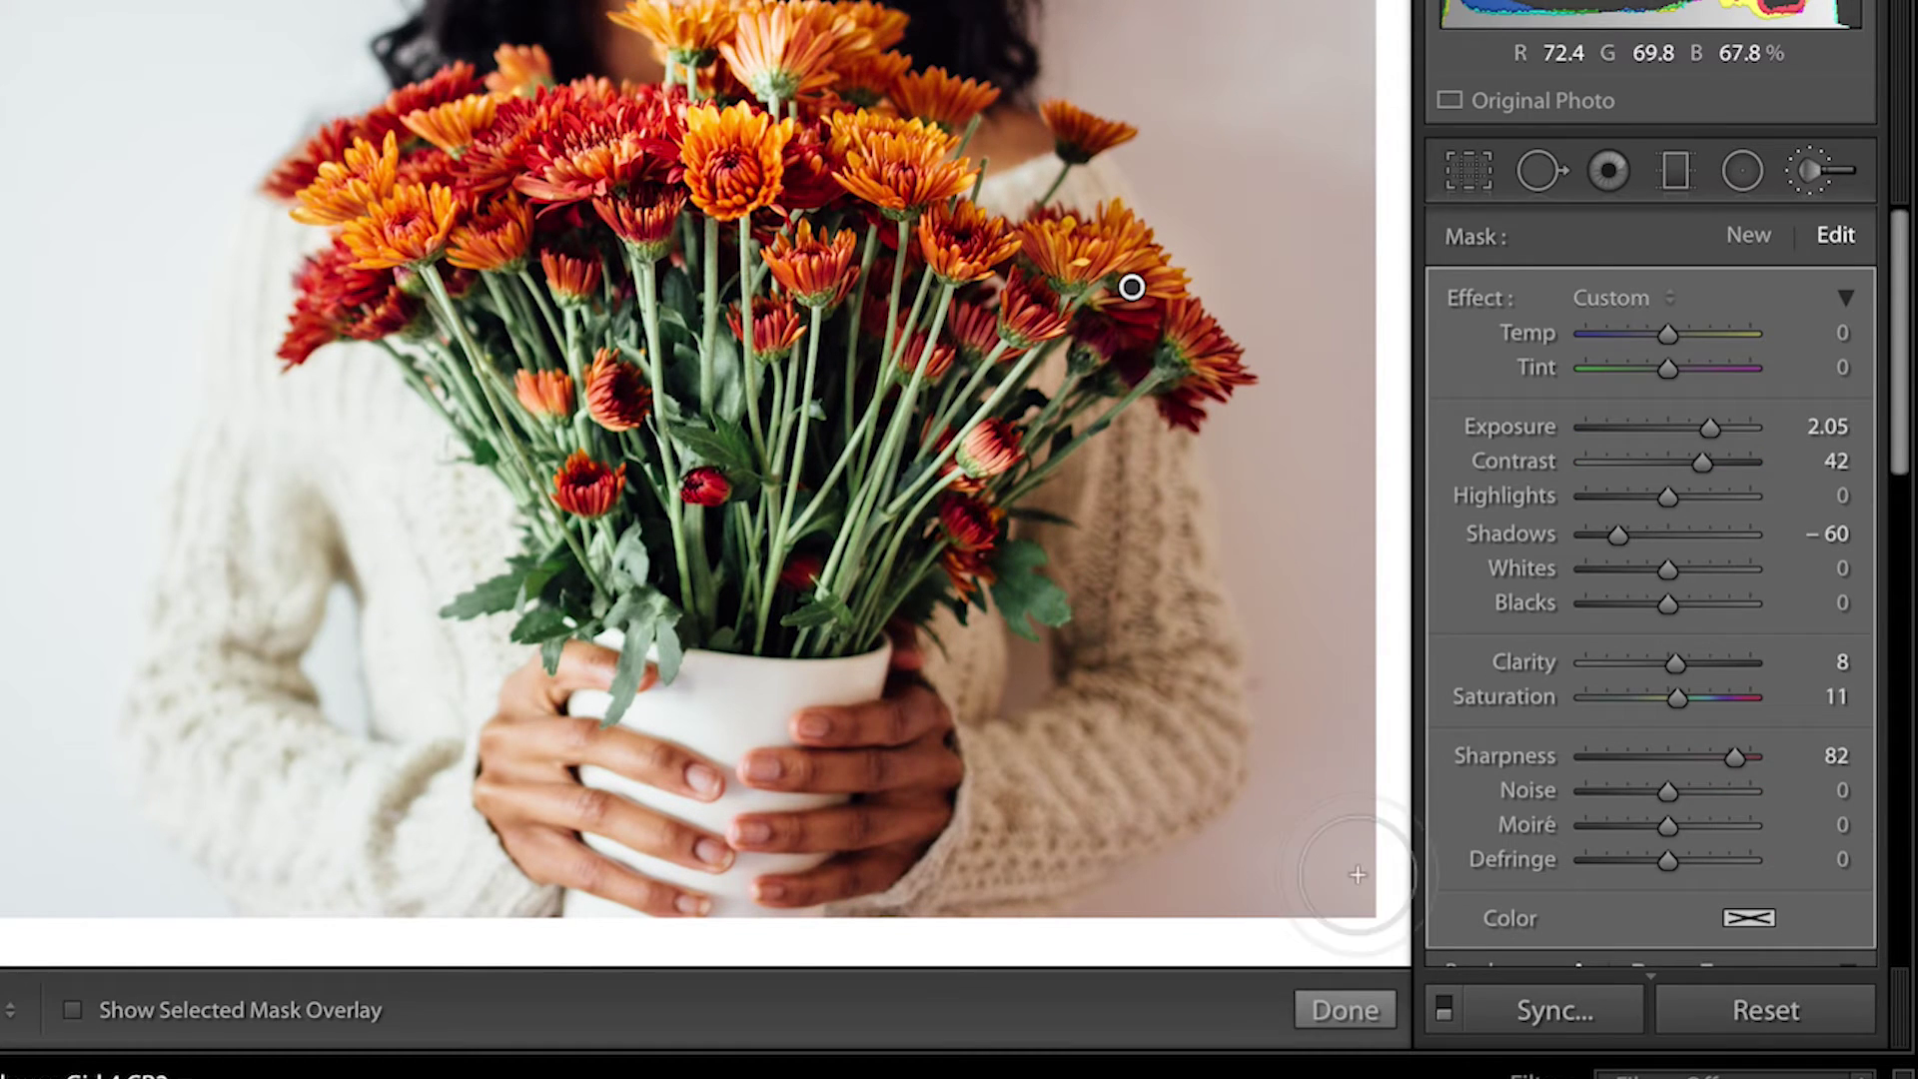
pyautogui.click(1329, 1003)
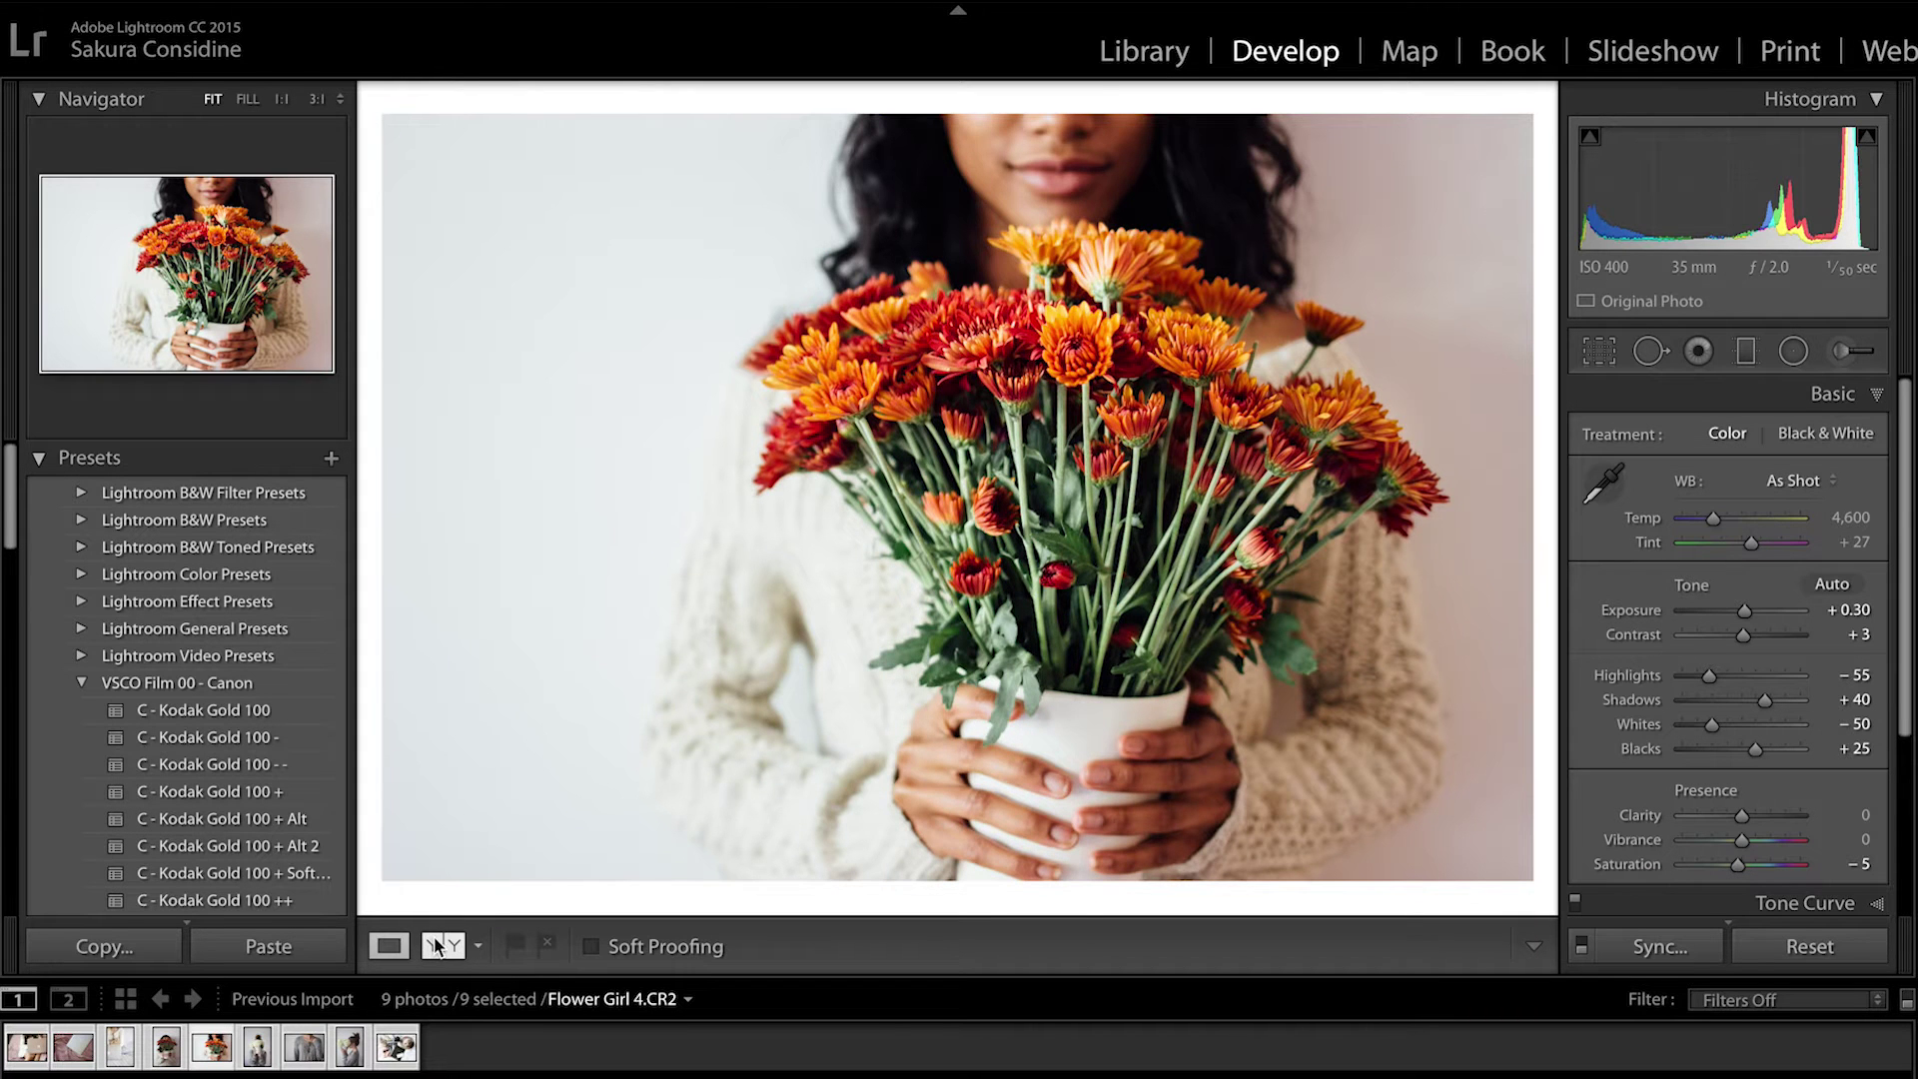
# Compare the flower photo before and after in side-by-side and split views, and return to the single-photo view.
pyautogui.click(435, 946)
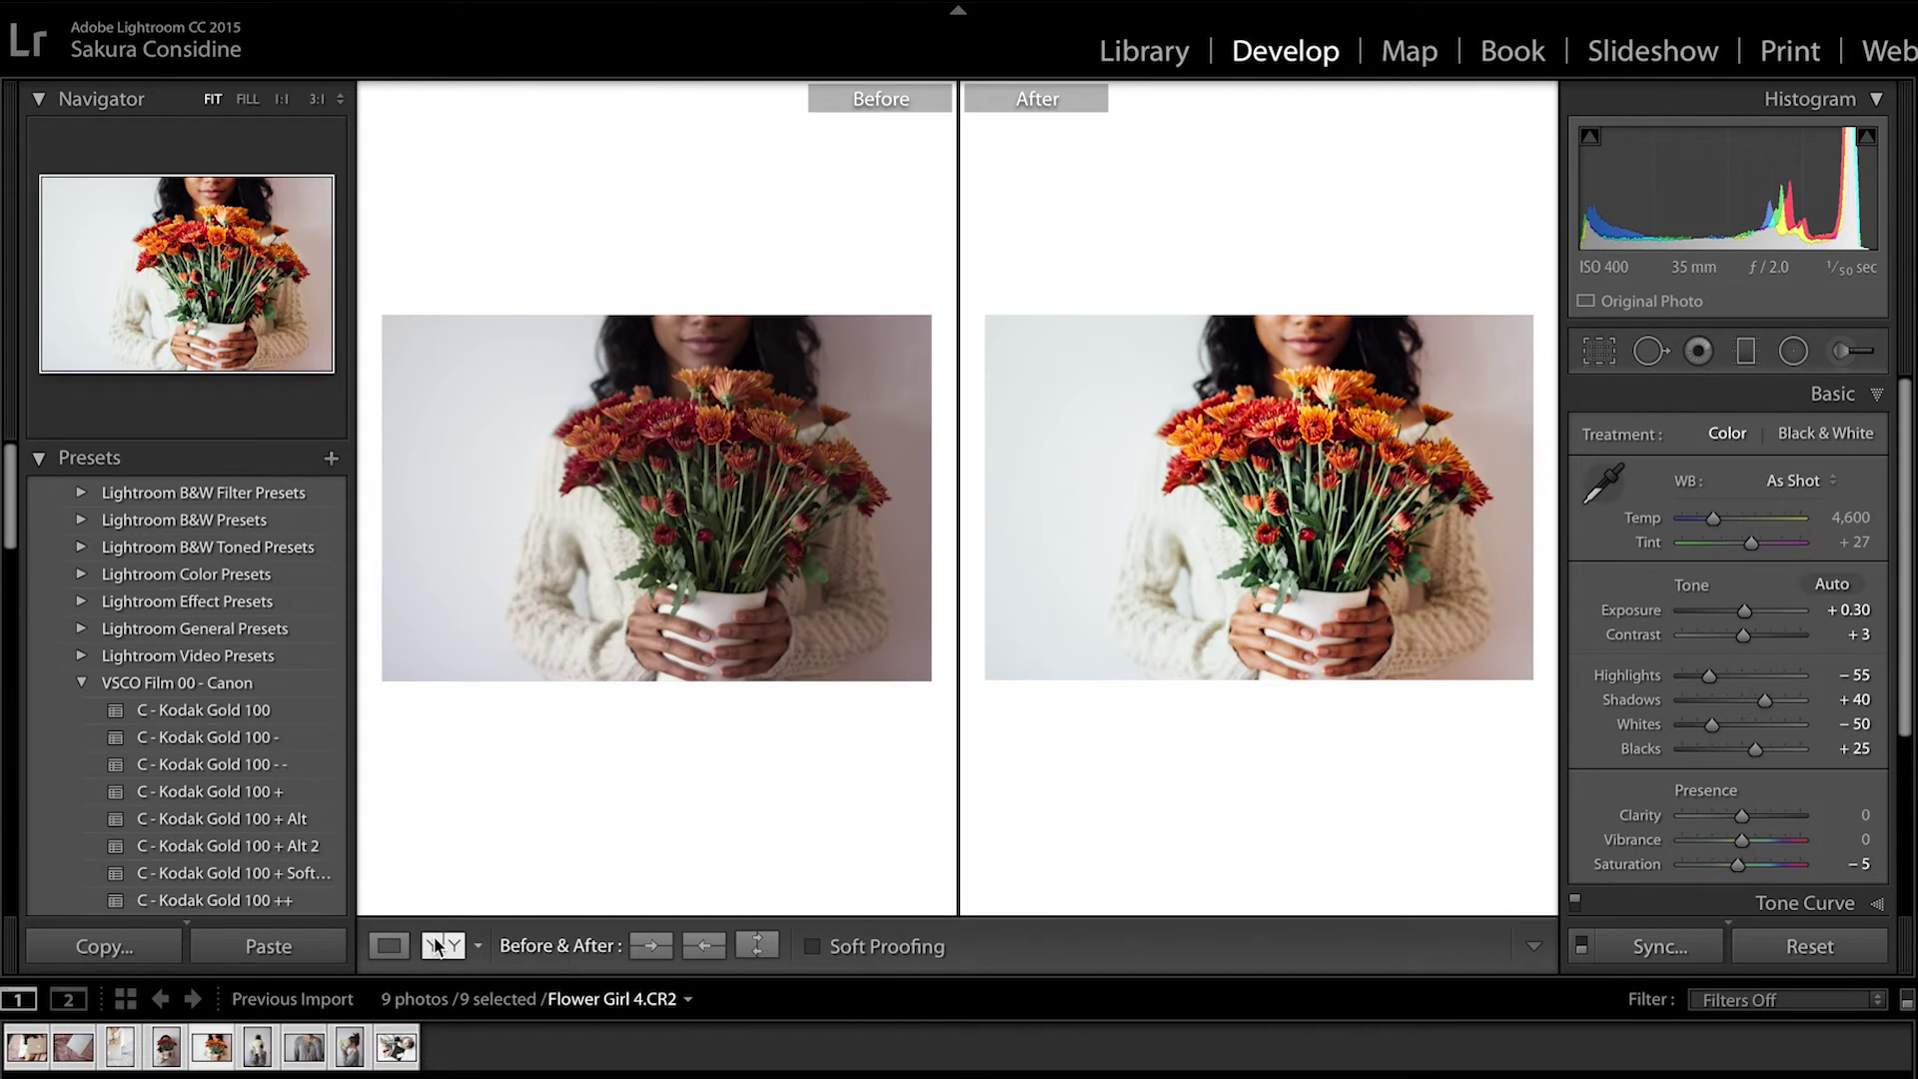
pyautogui.click(436, 946)
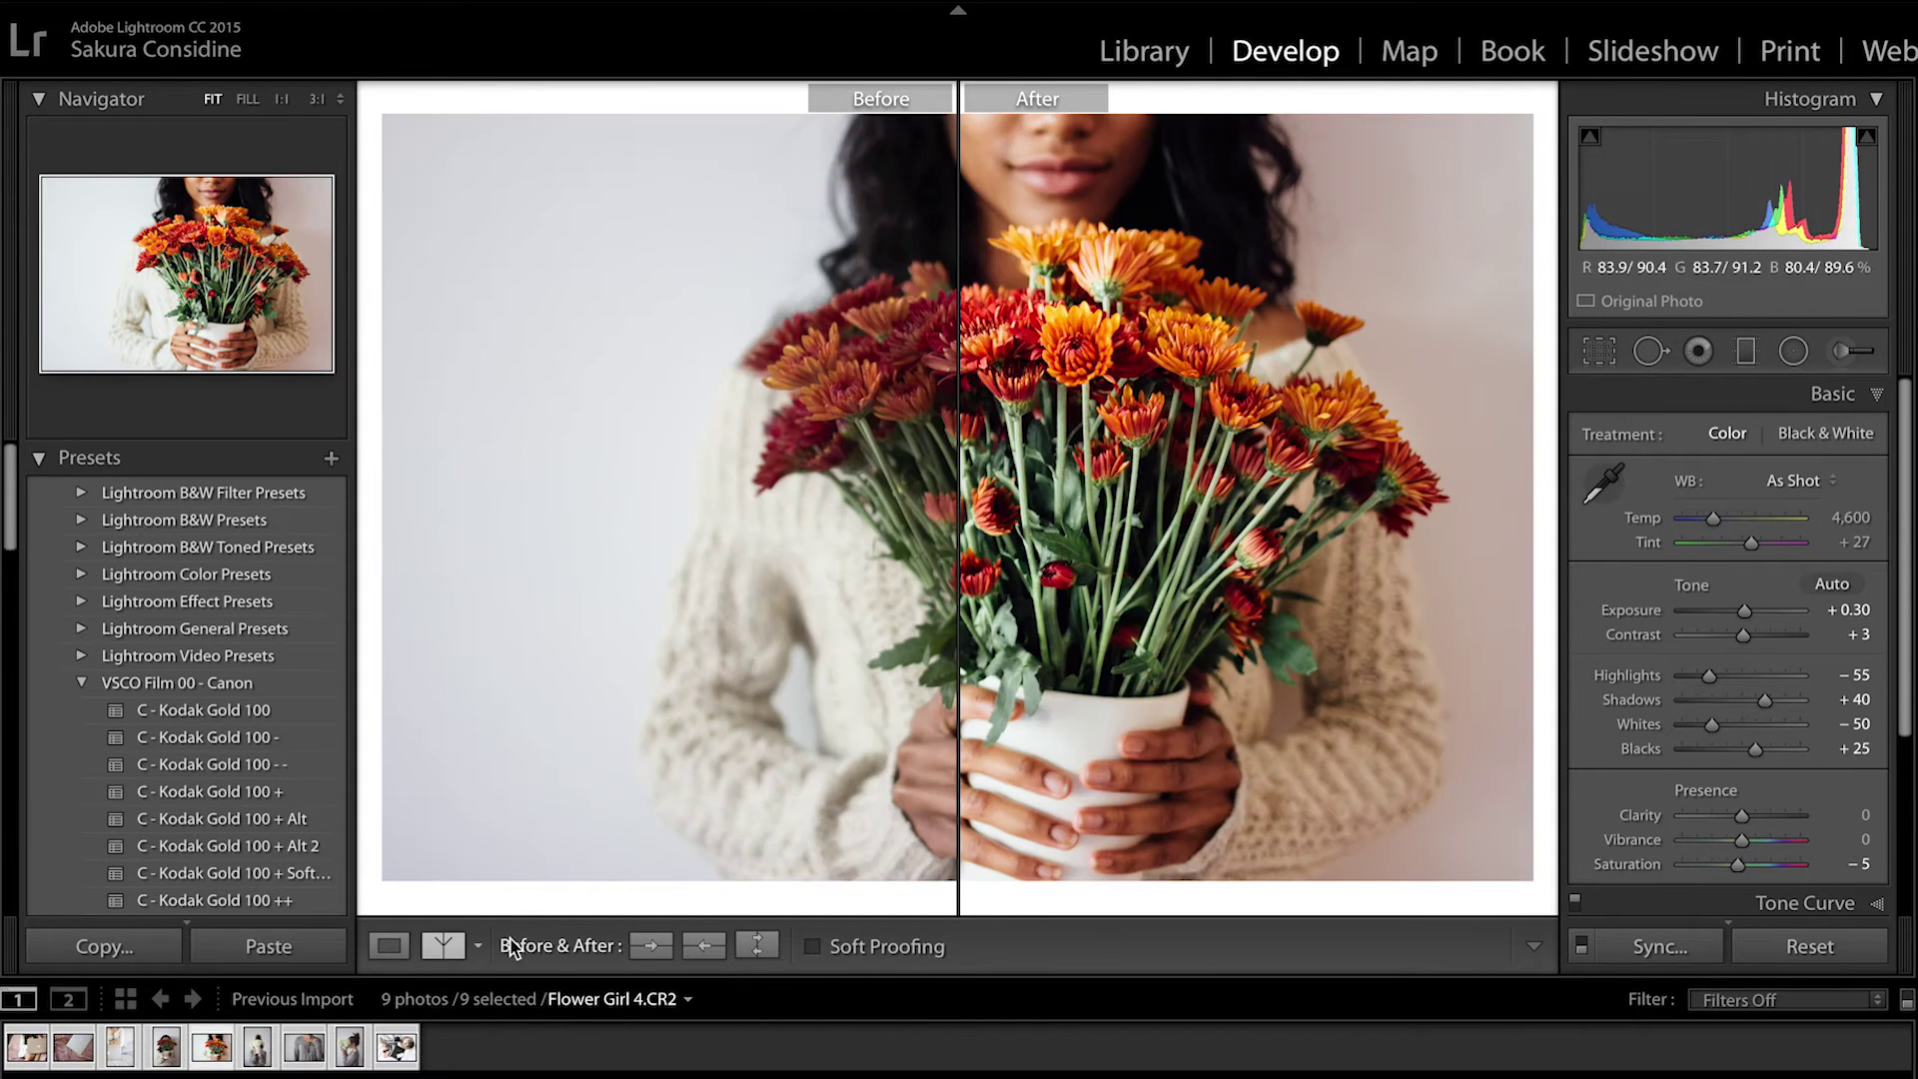
pyautogui.click(387, 946)
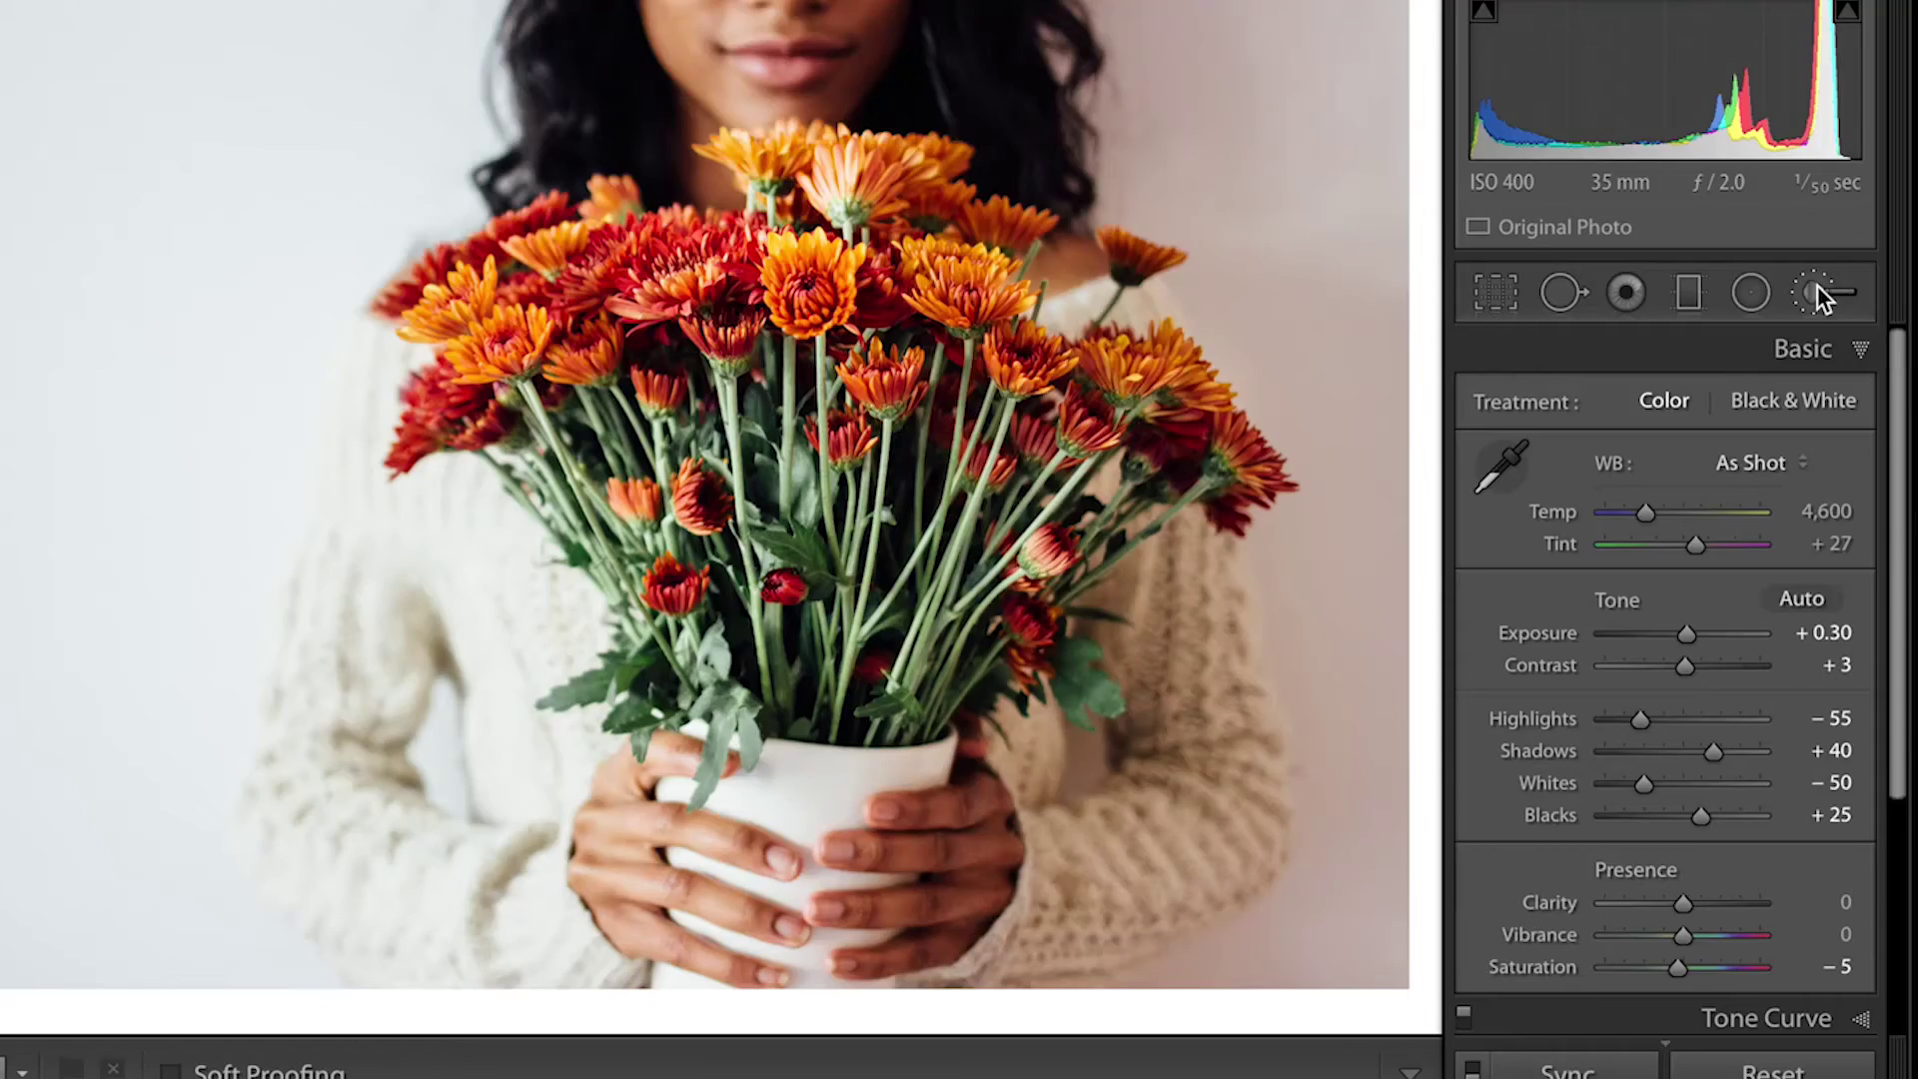
# Brush a new adjustment mask over the shaded wall beside the woman's hair and set its Exposure to 1.12.
pyautogui.click(1818, 292)
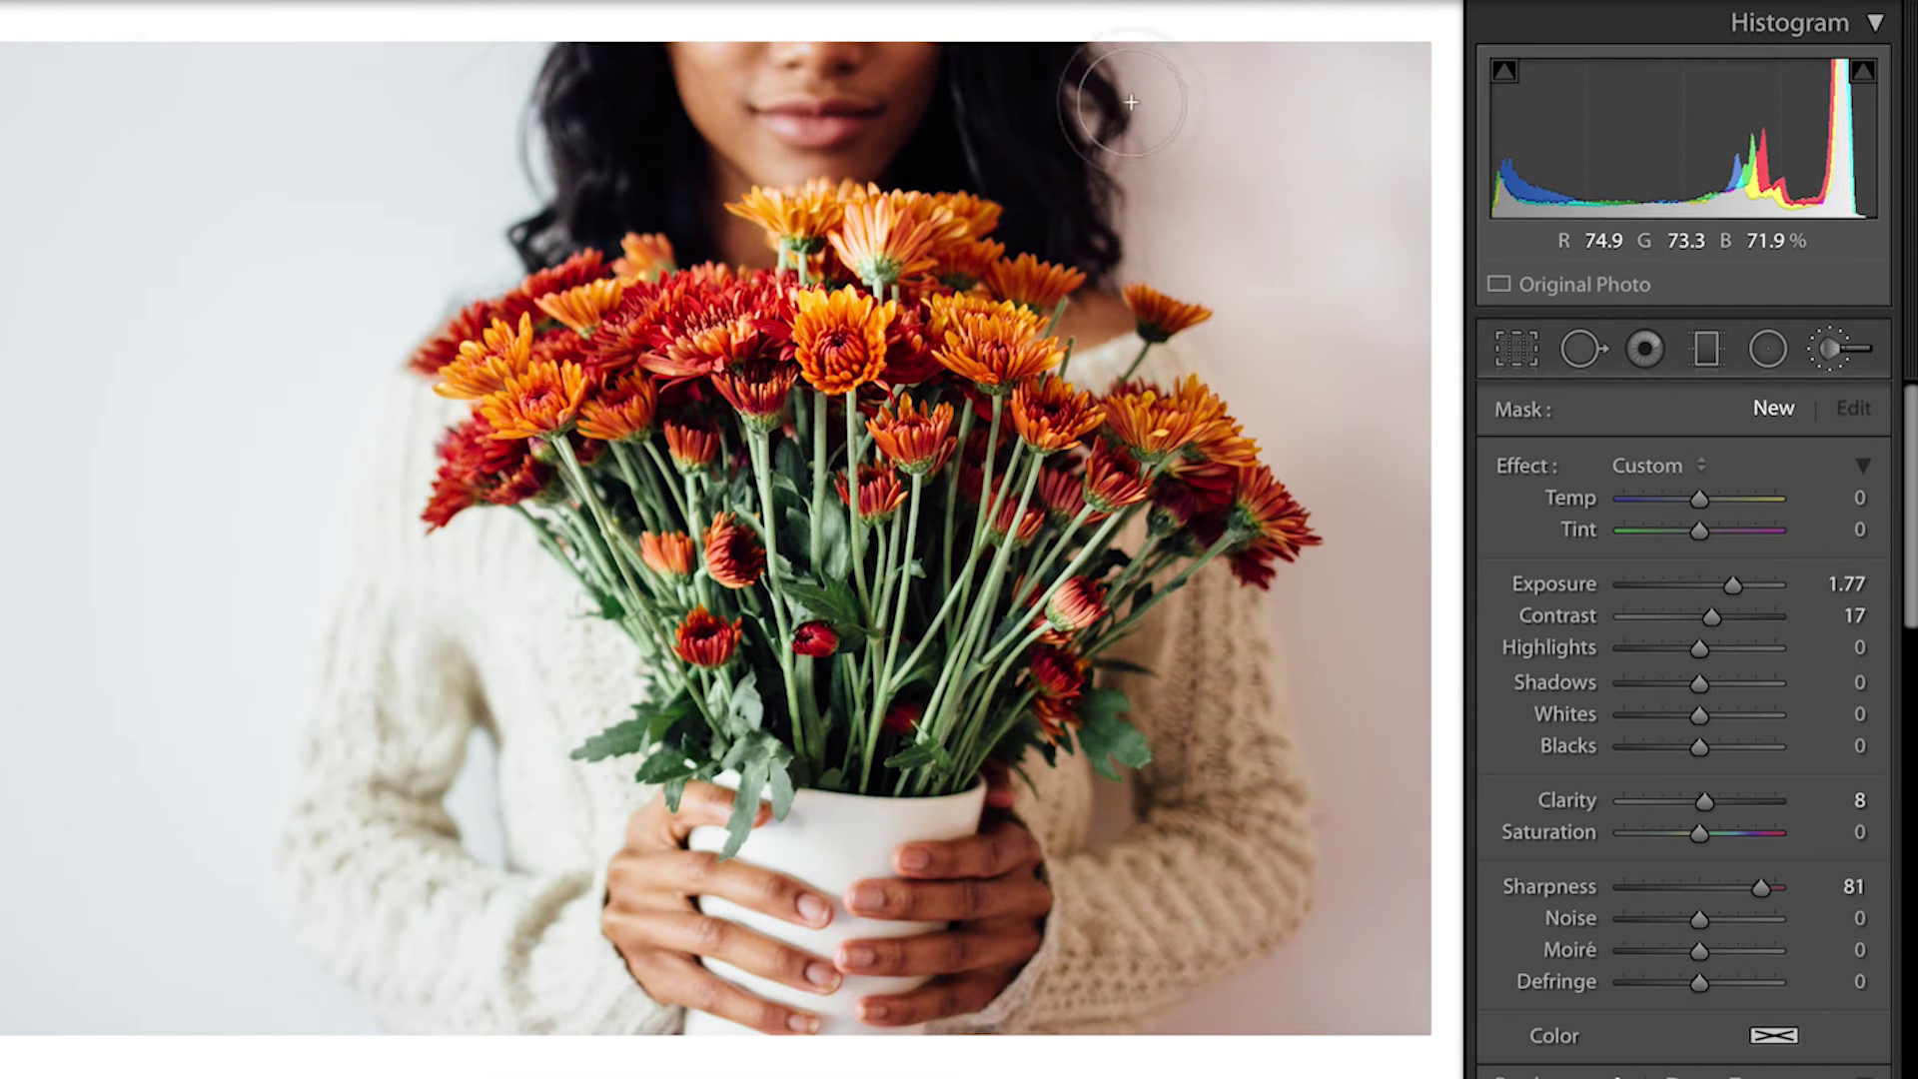
pyautogui.moveTo(1240, 8); pyautogui.dragTo(1249, 105)
pyautogui.moveTo(1735, 584)
pyautogui.mouseDown()
pyautogui.moveTo(1791, 590)
pyautogui.moveTo(1724, 591)
pyautogui.mouseUp()
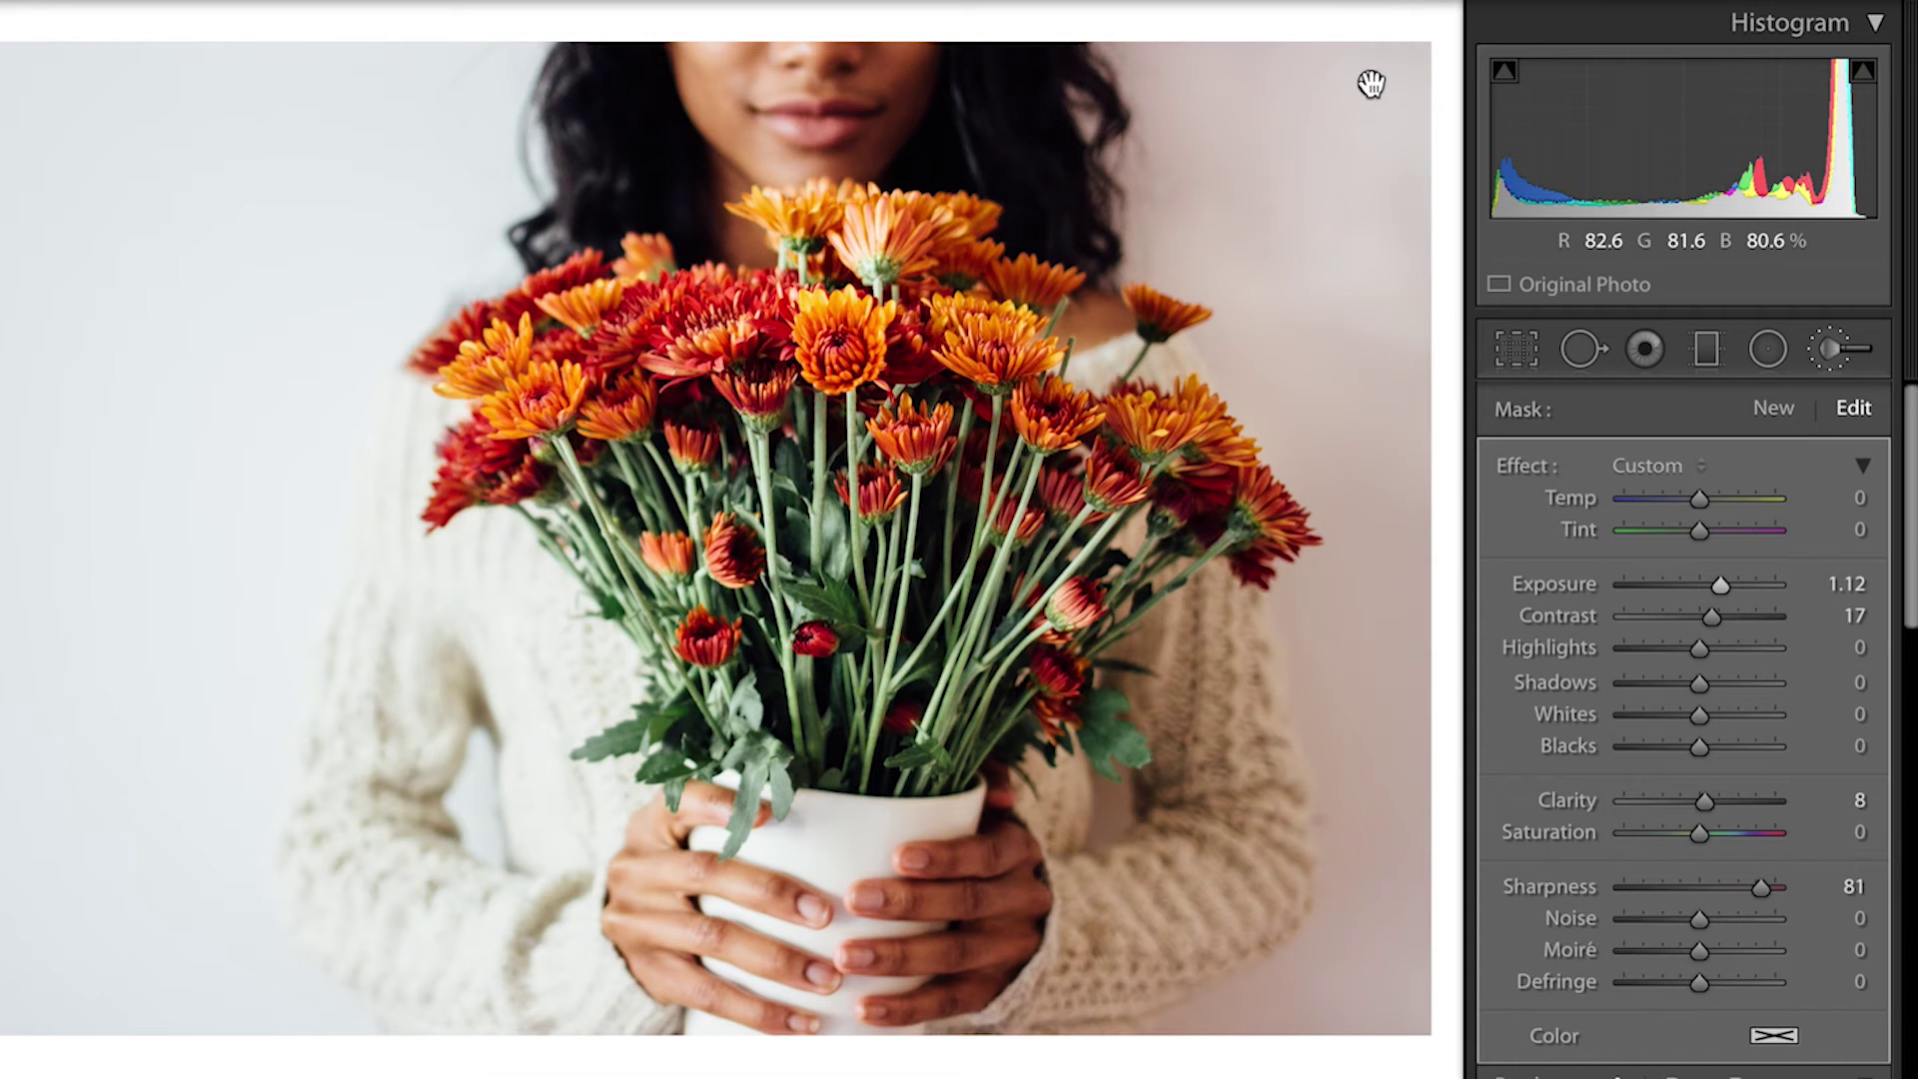
pyautogui.moveTo(1370, 86)
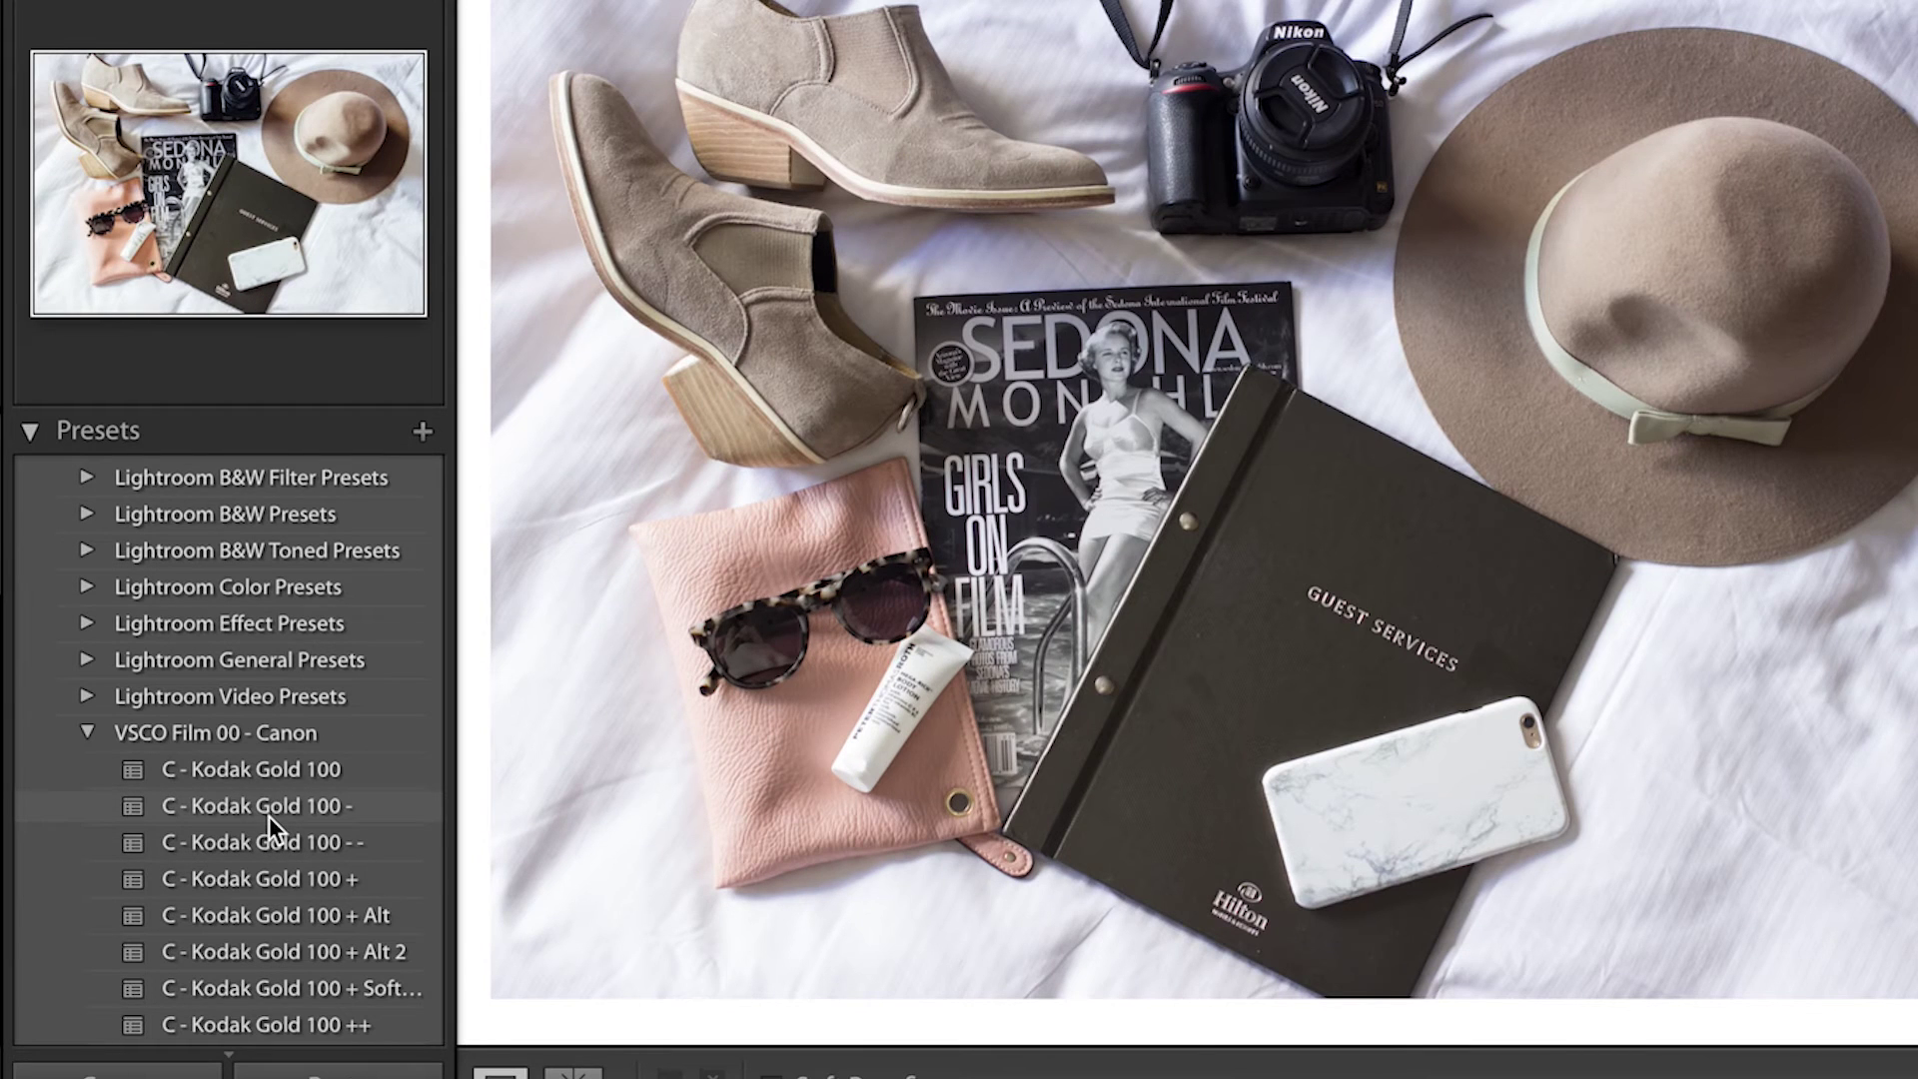
# Apply the C - Kodak Gold 100 - preset to Travel Essentials.CR2 and set Exposure to -0.05 and Contrast to +11.
pyautogui.click(268, 817)
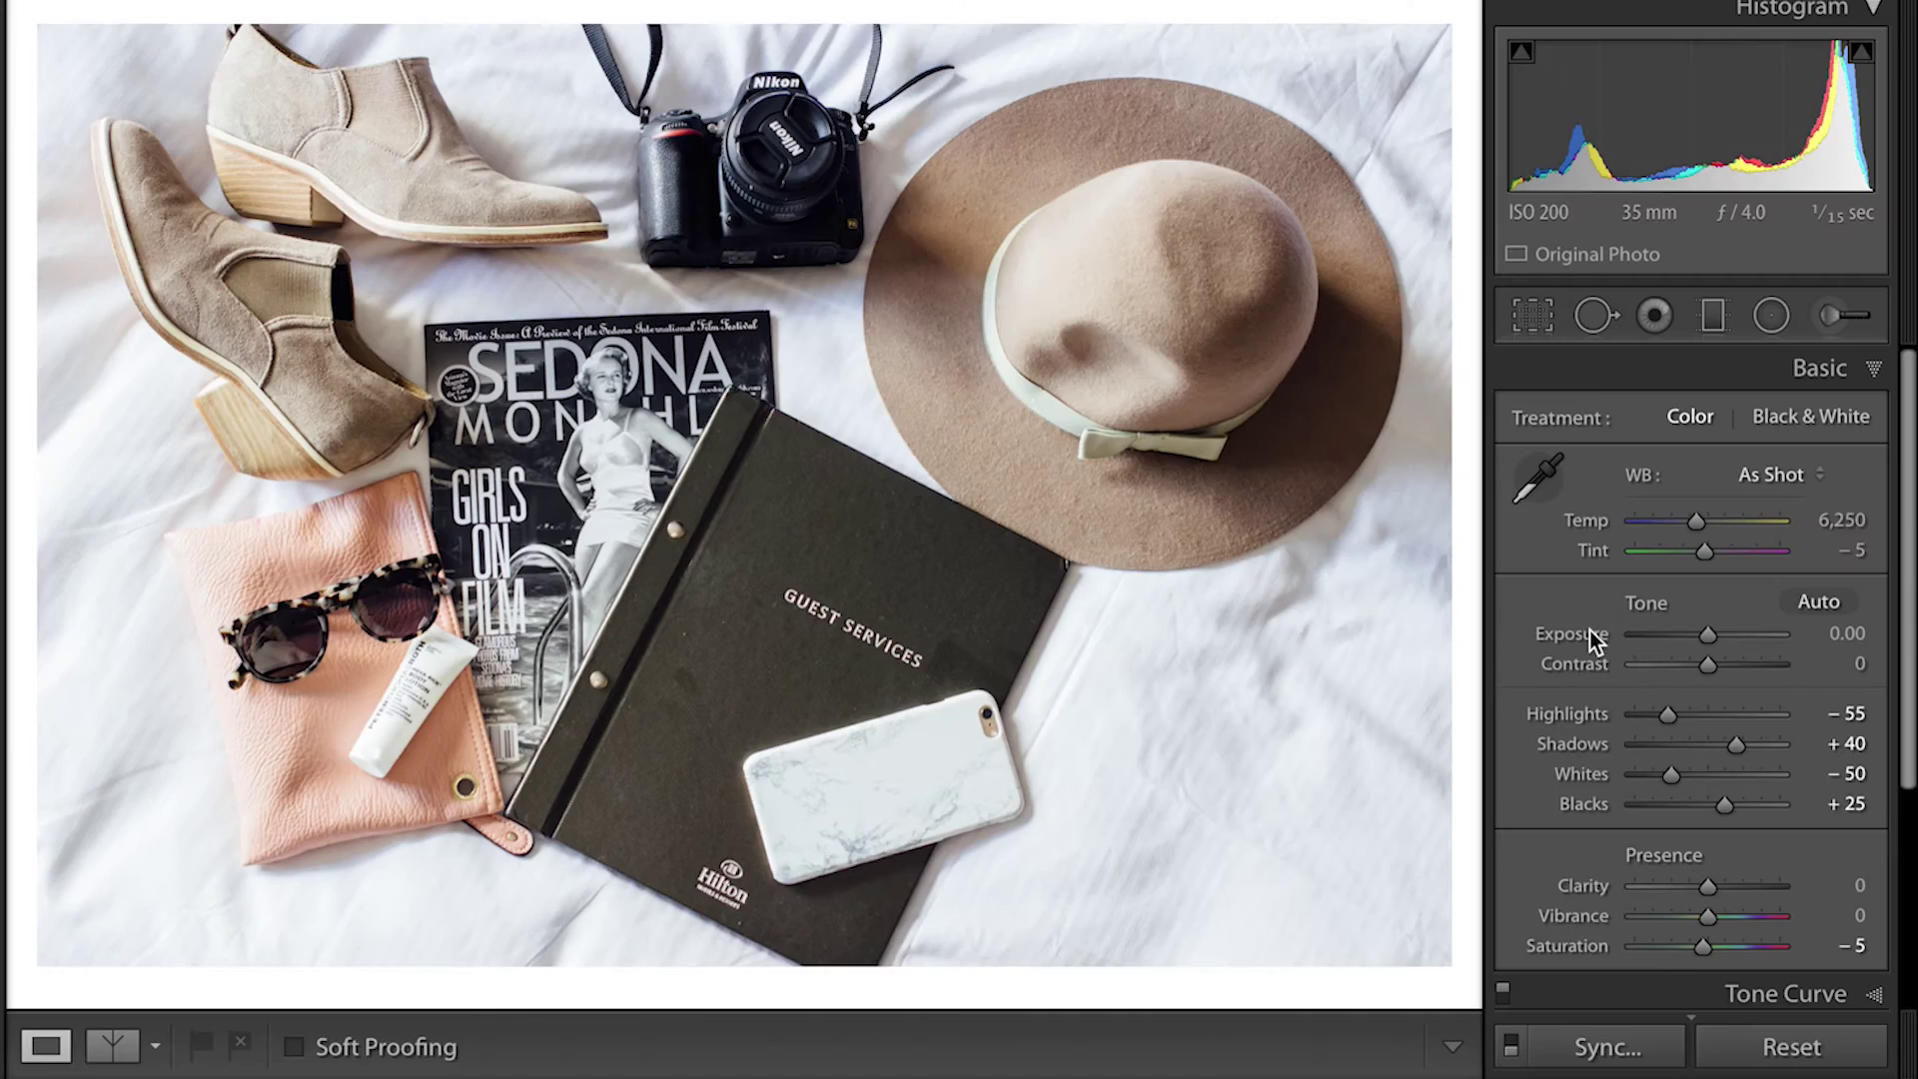
pyautogui.moveTo(1712, 668); pyautogui.dragTo(1706, 638)
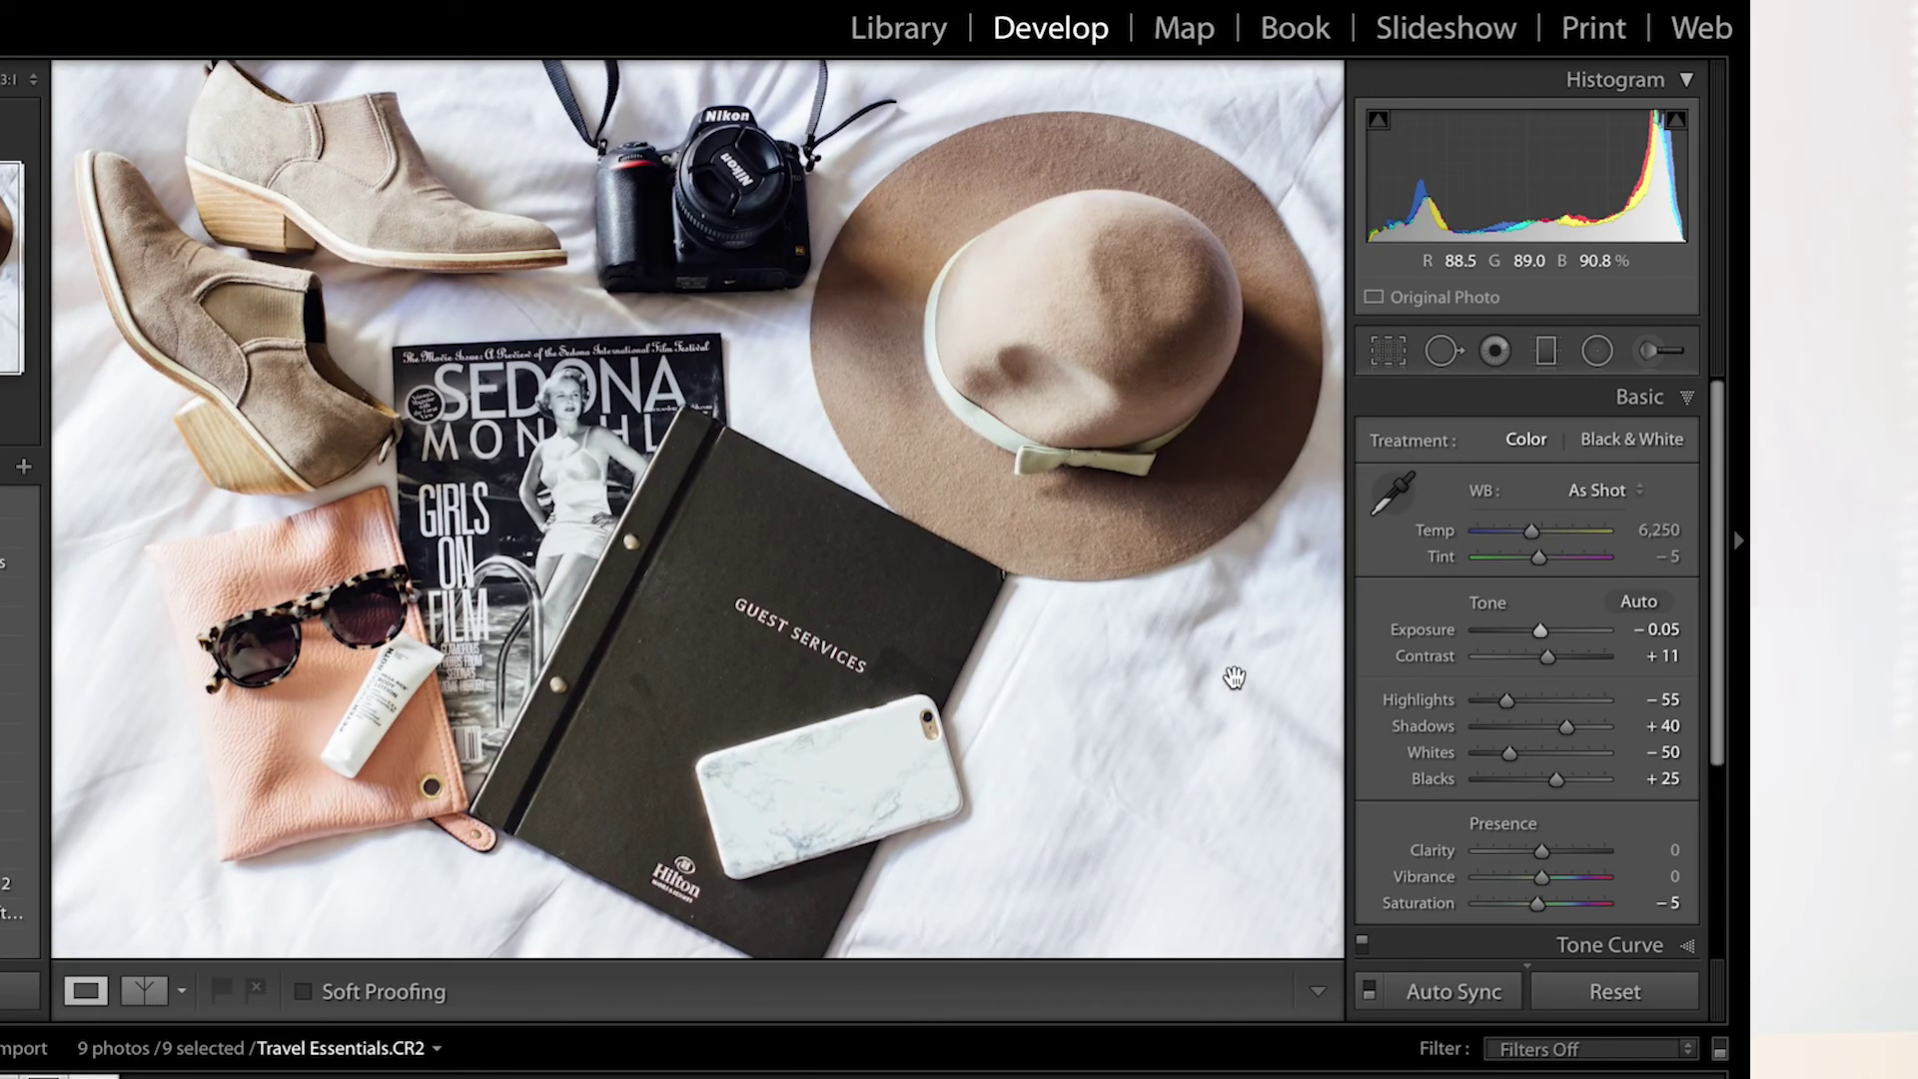
# Zoom in on the pink pouch and start a new adjustment brush mask from its corner beside the white bedding.
pyautogui.click(1234, 677)
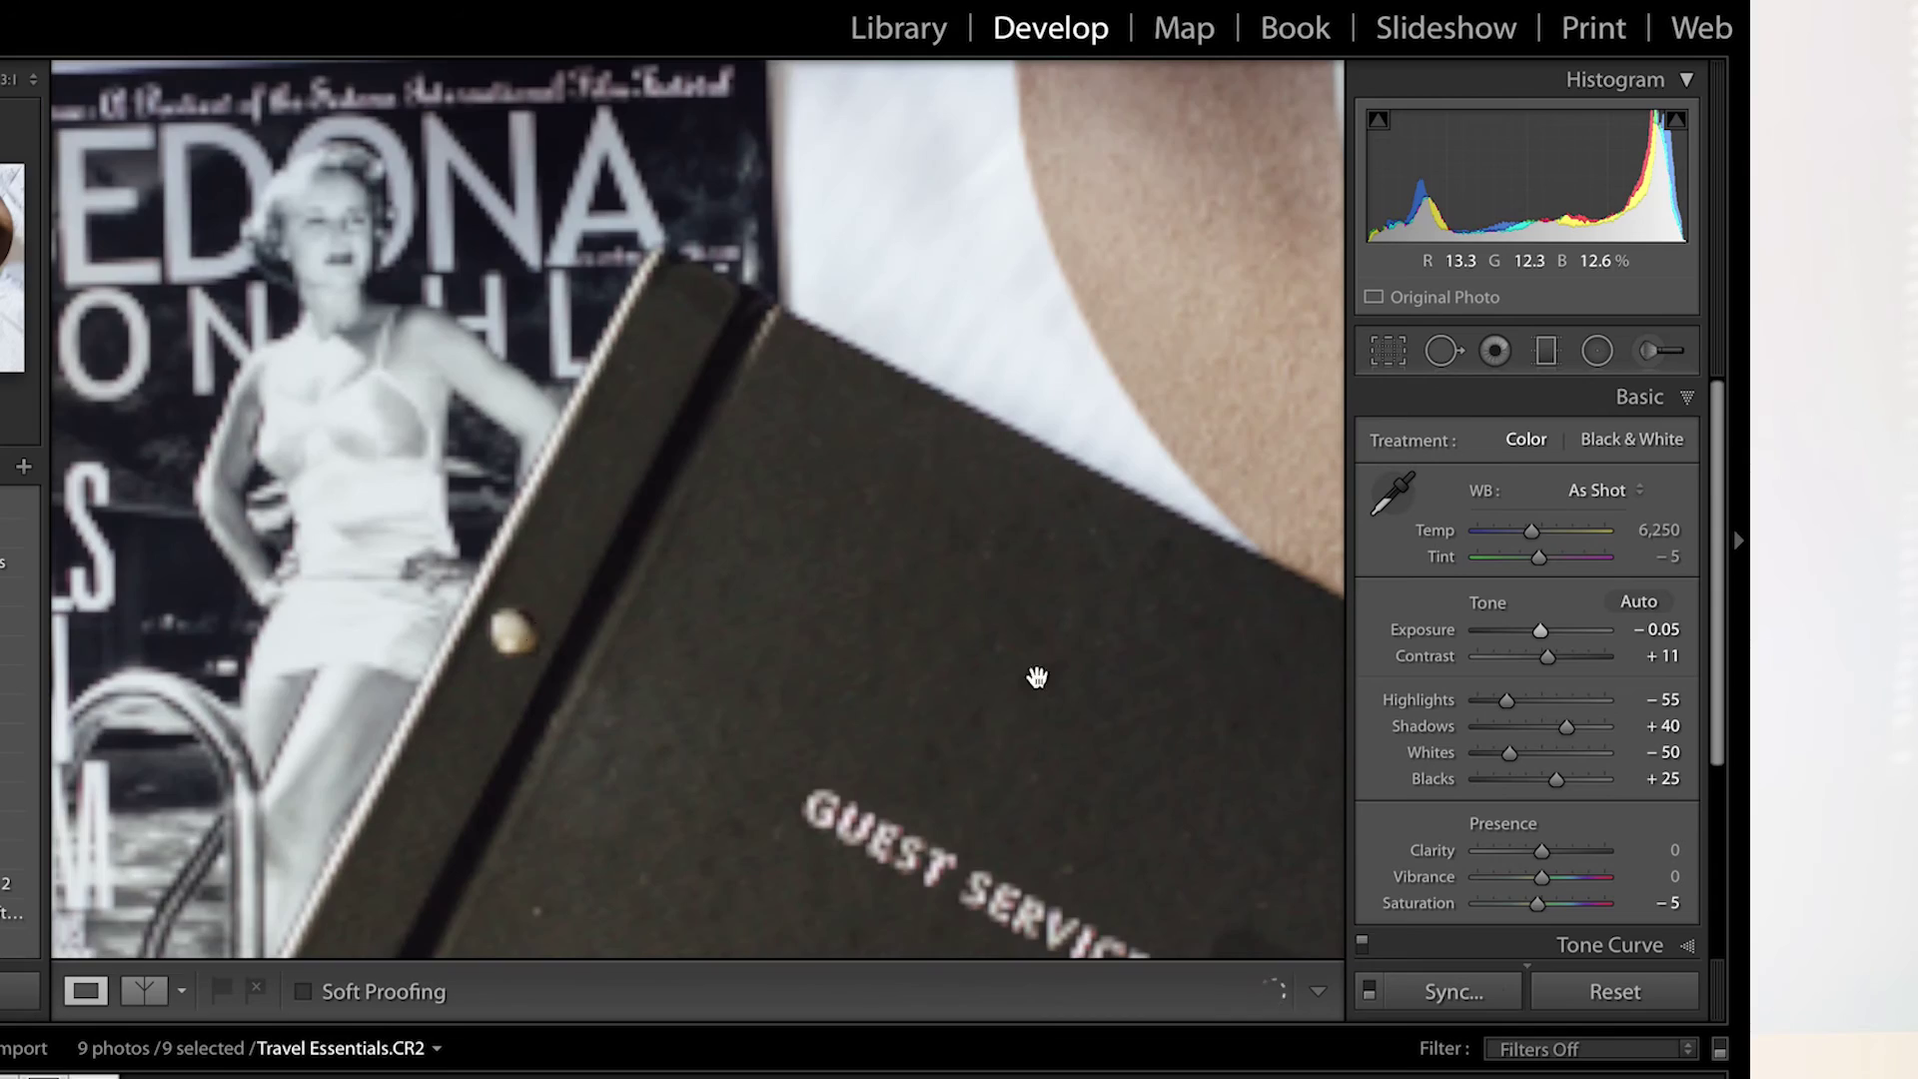
pyautogui.click(336, 619)
pyautogui.click(603, 613)
pyautogui.moveTo(600, 599); pyautogui.dragTo(999, 322)
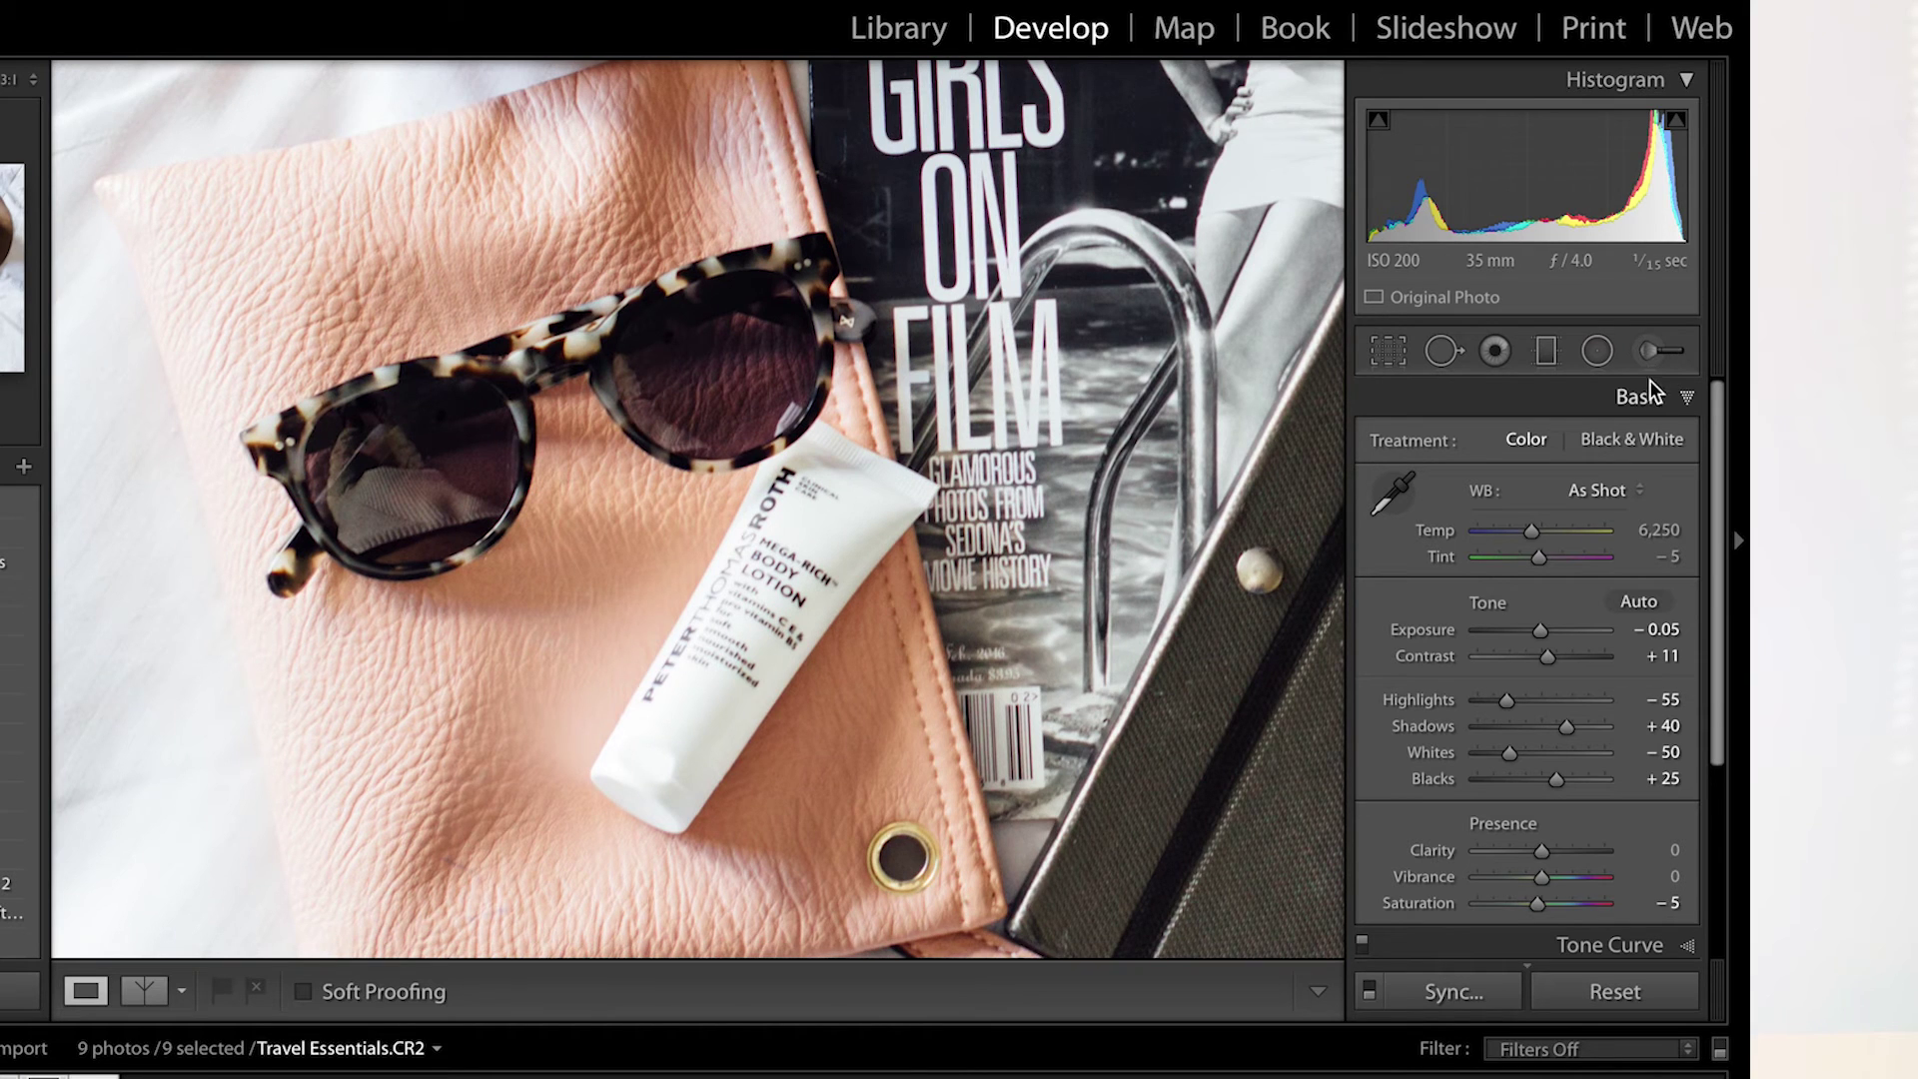
pyautogui.click(1656, 351)
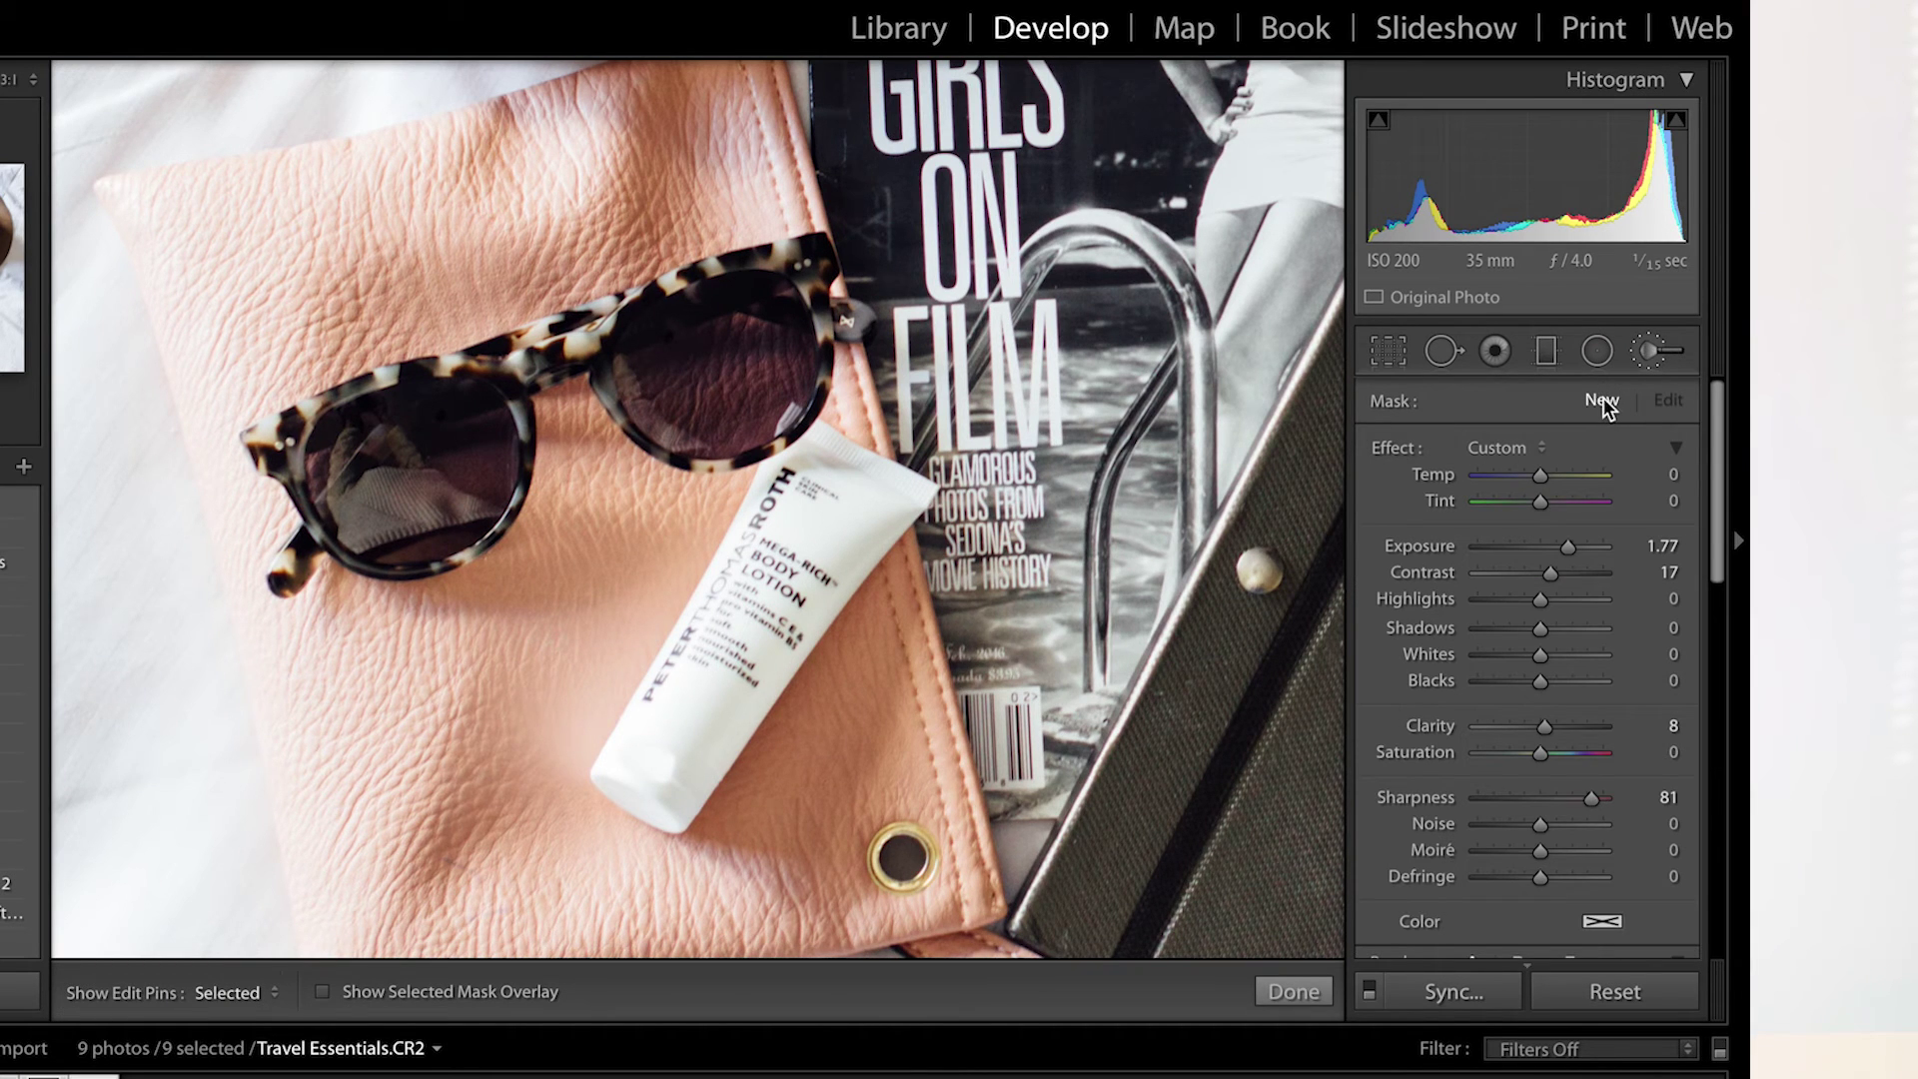
pyautogui.press('h')
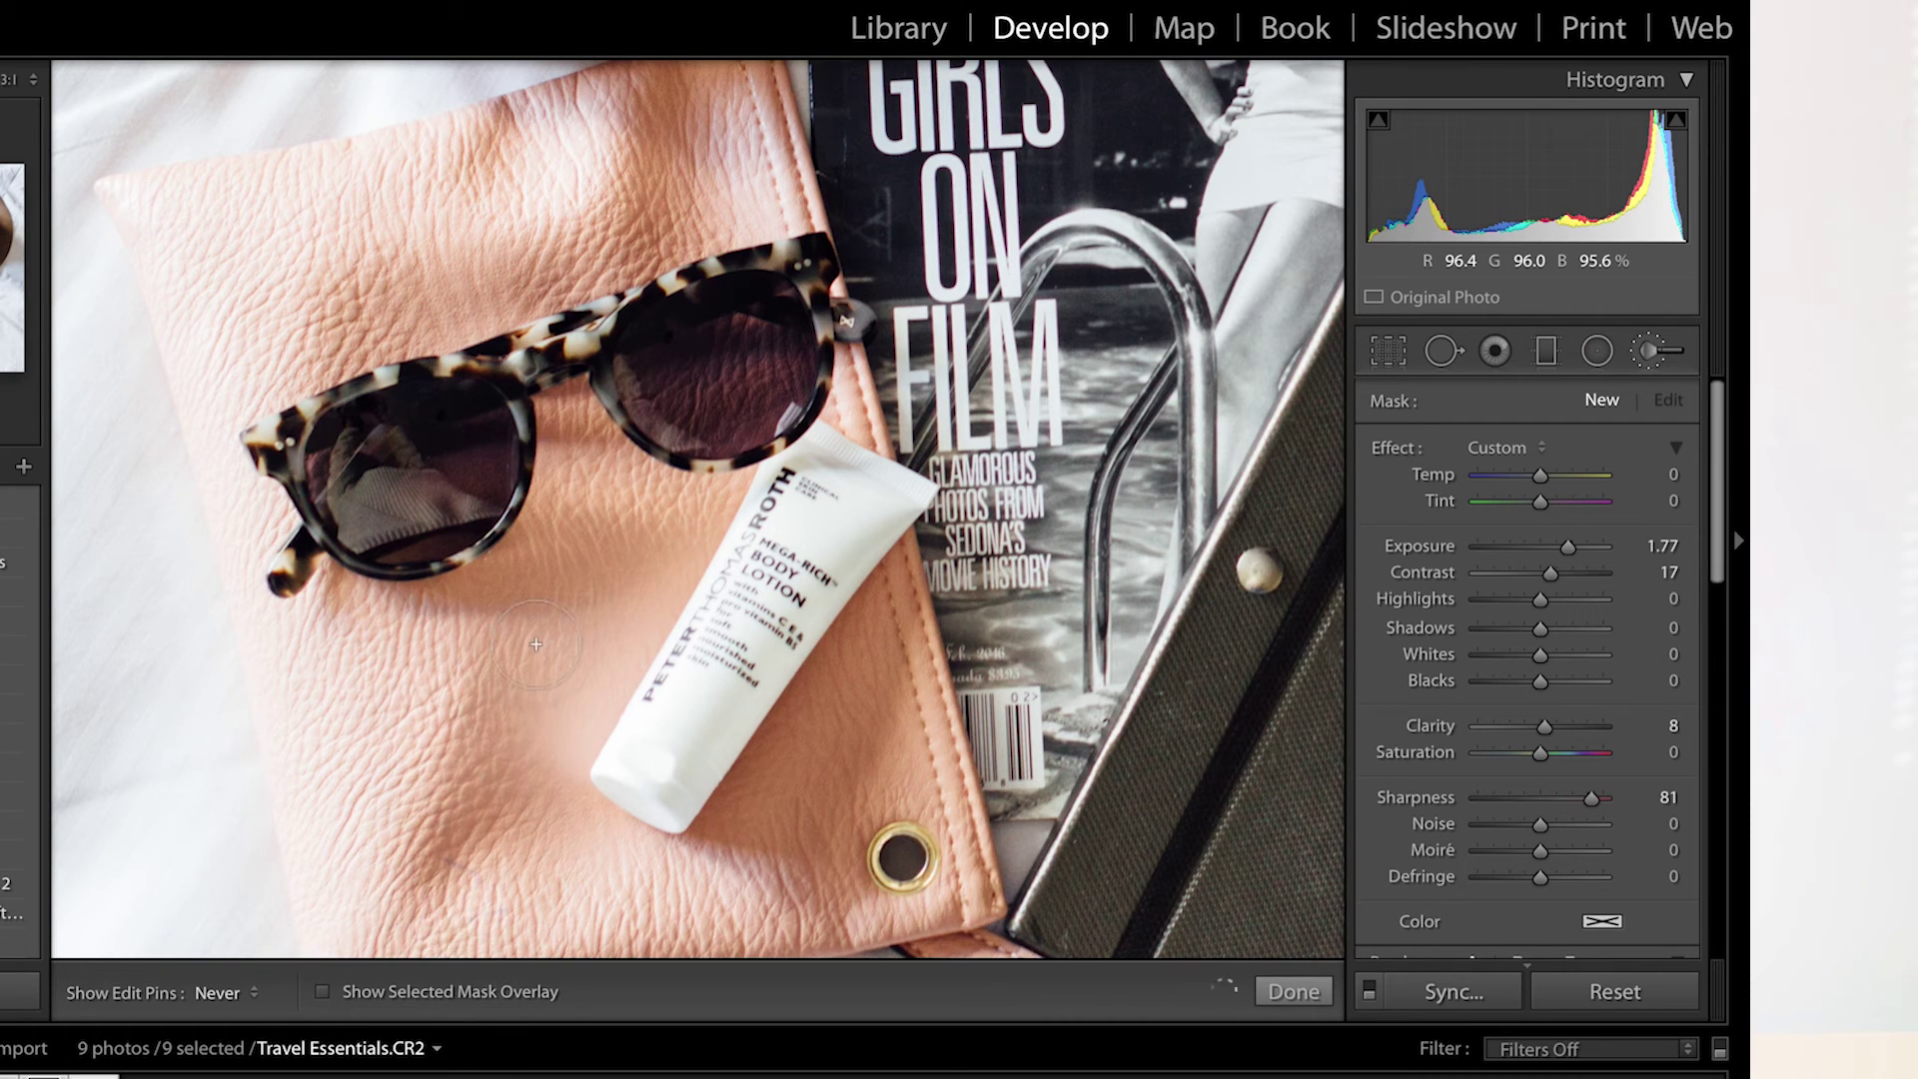
pyautogui.press('h')
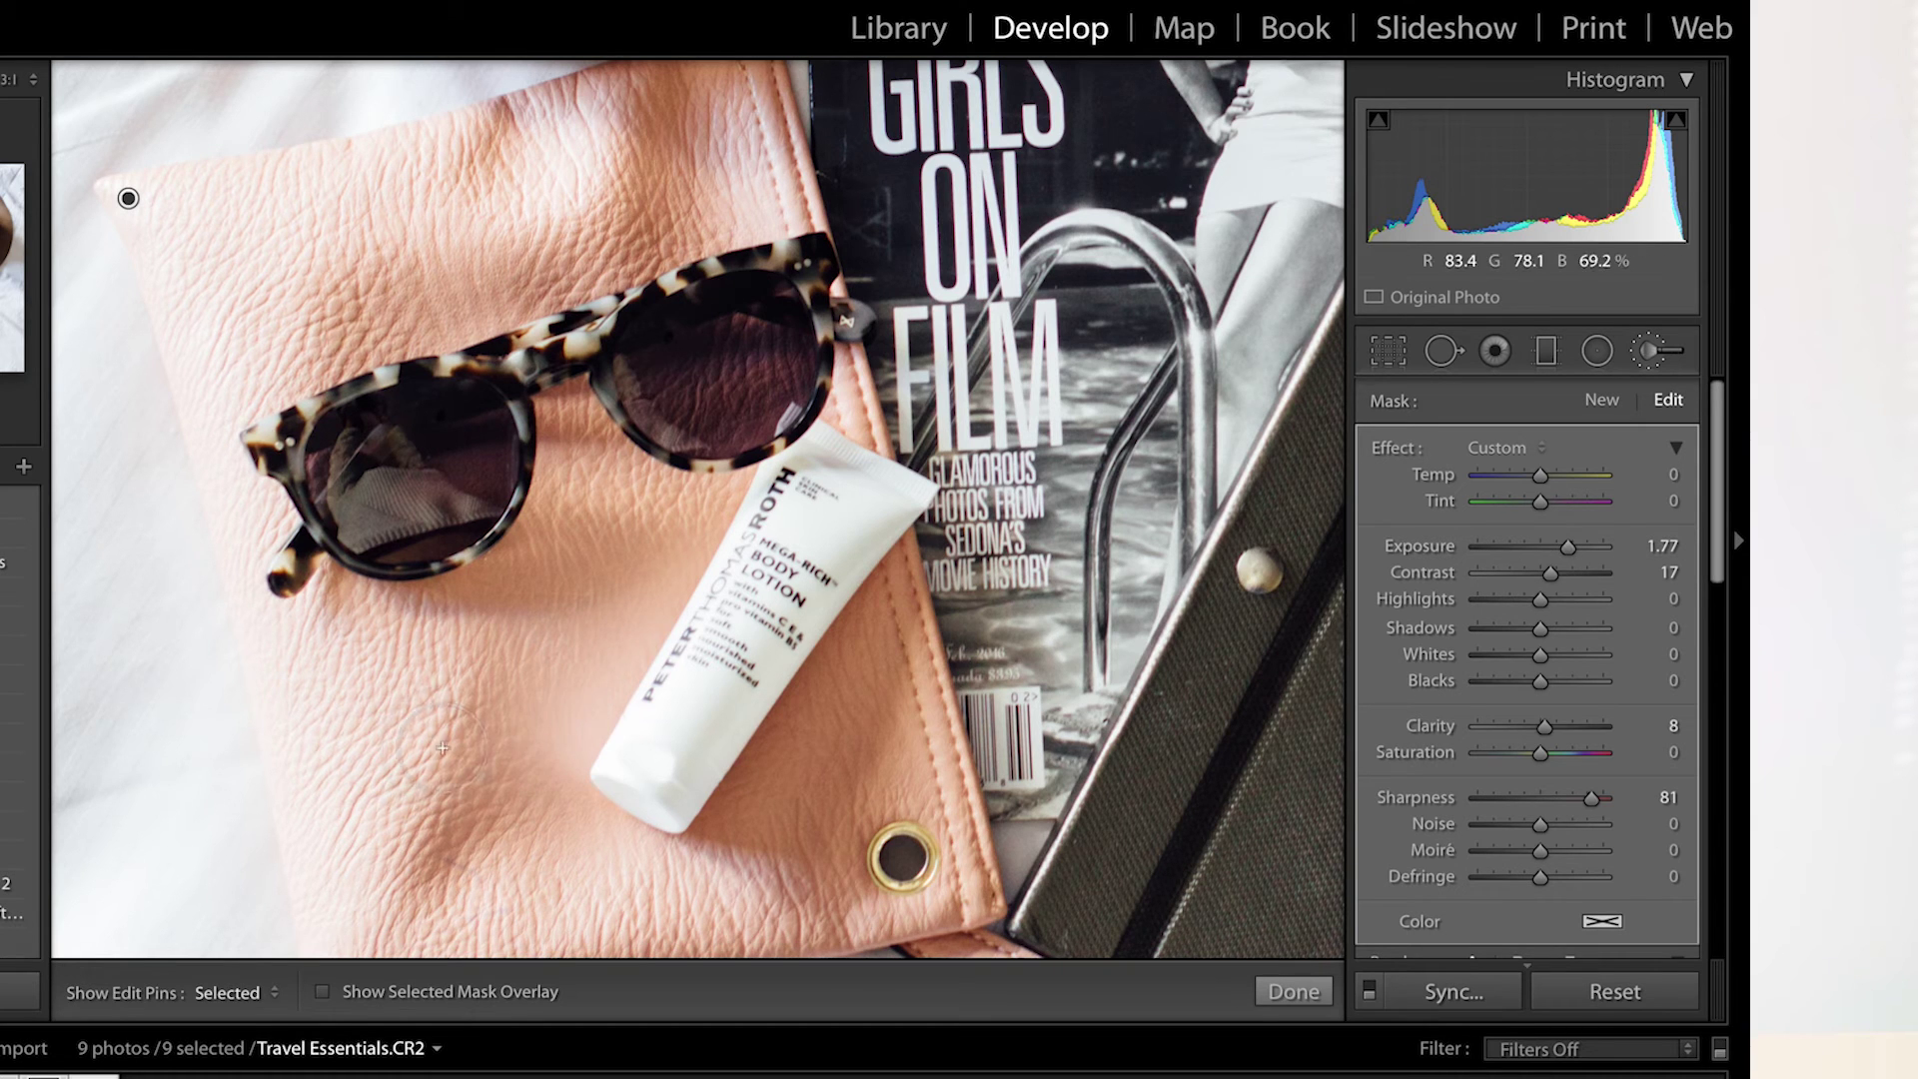
pyautogui.press('h')
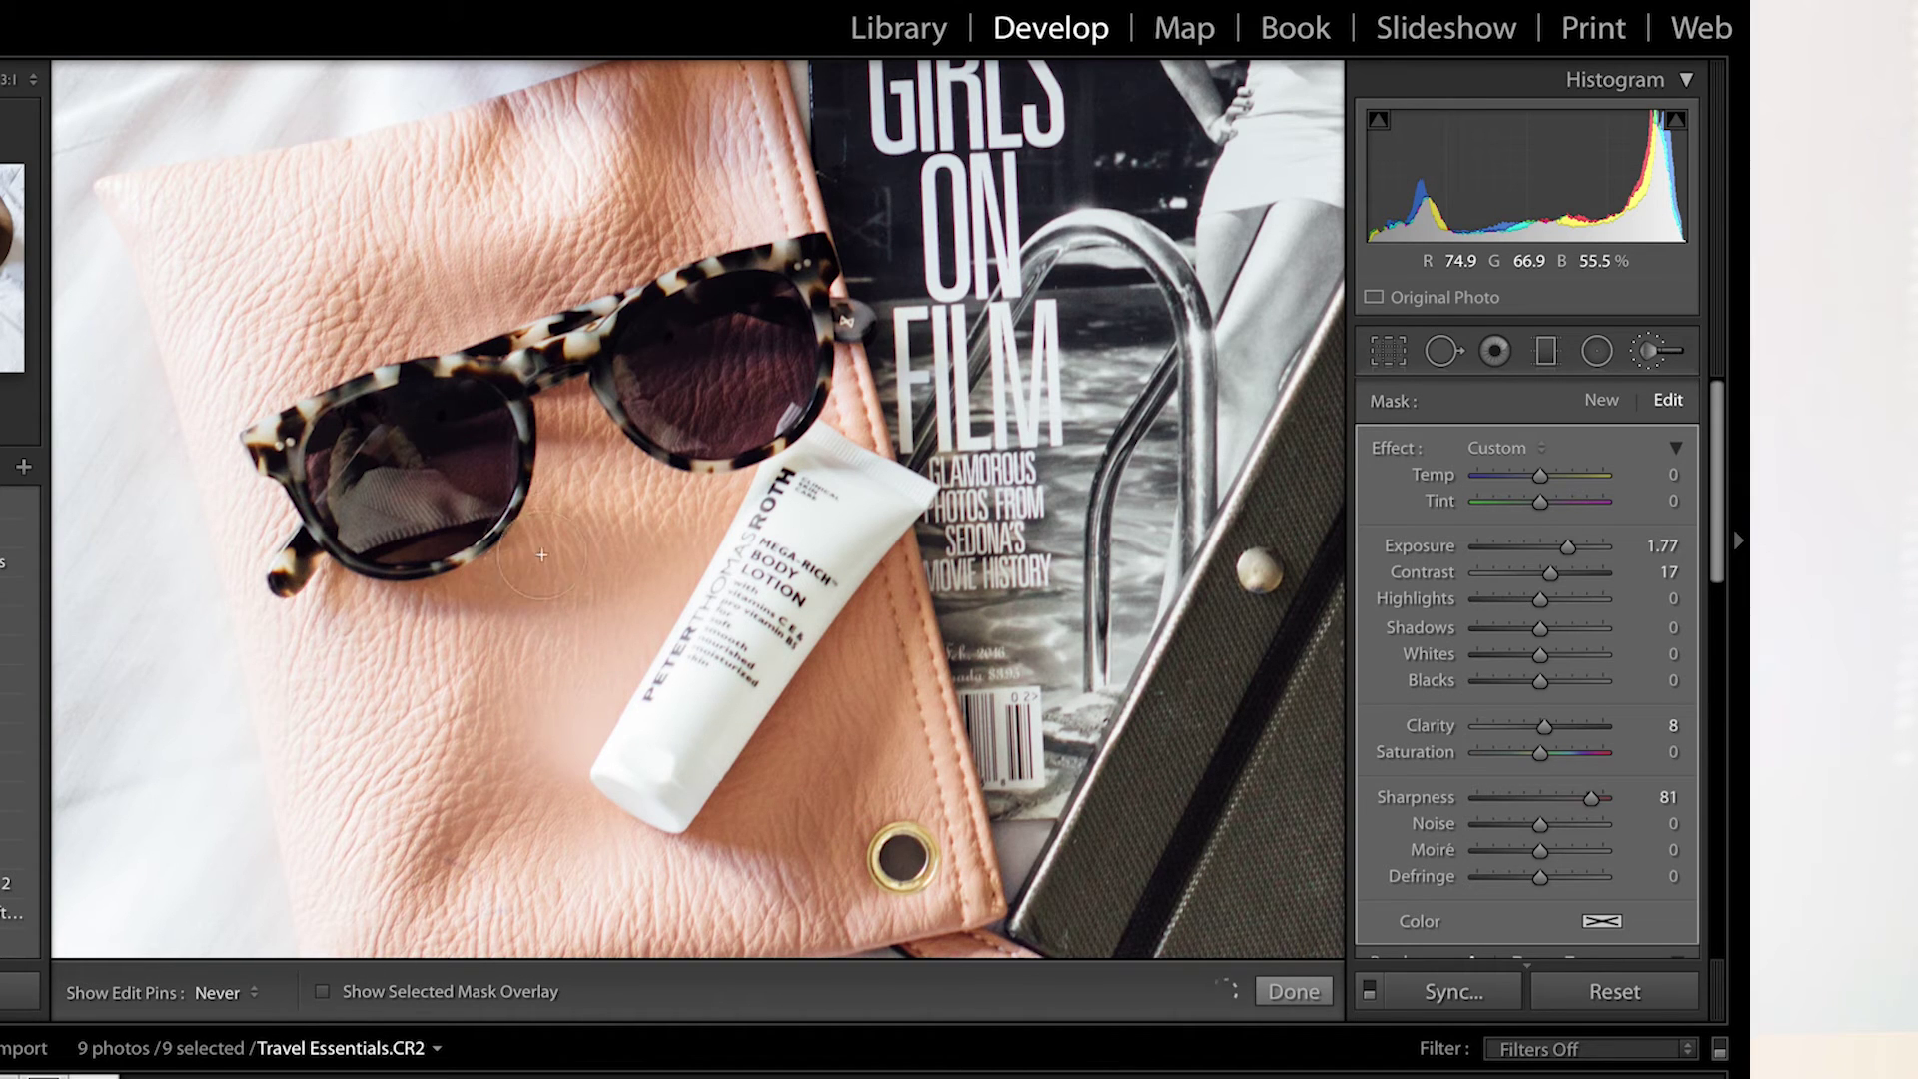
pyautogui.press('h')
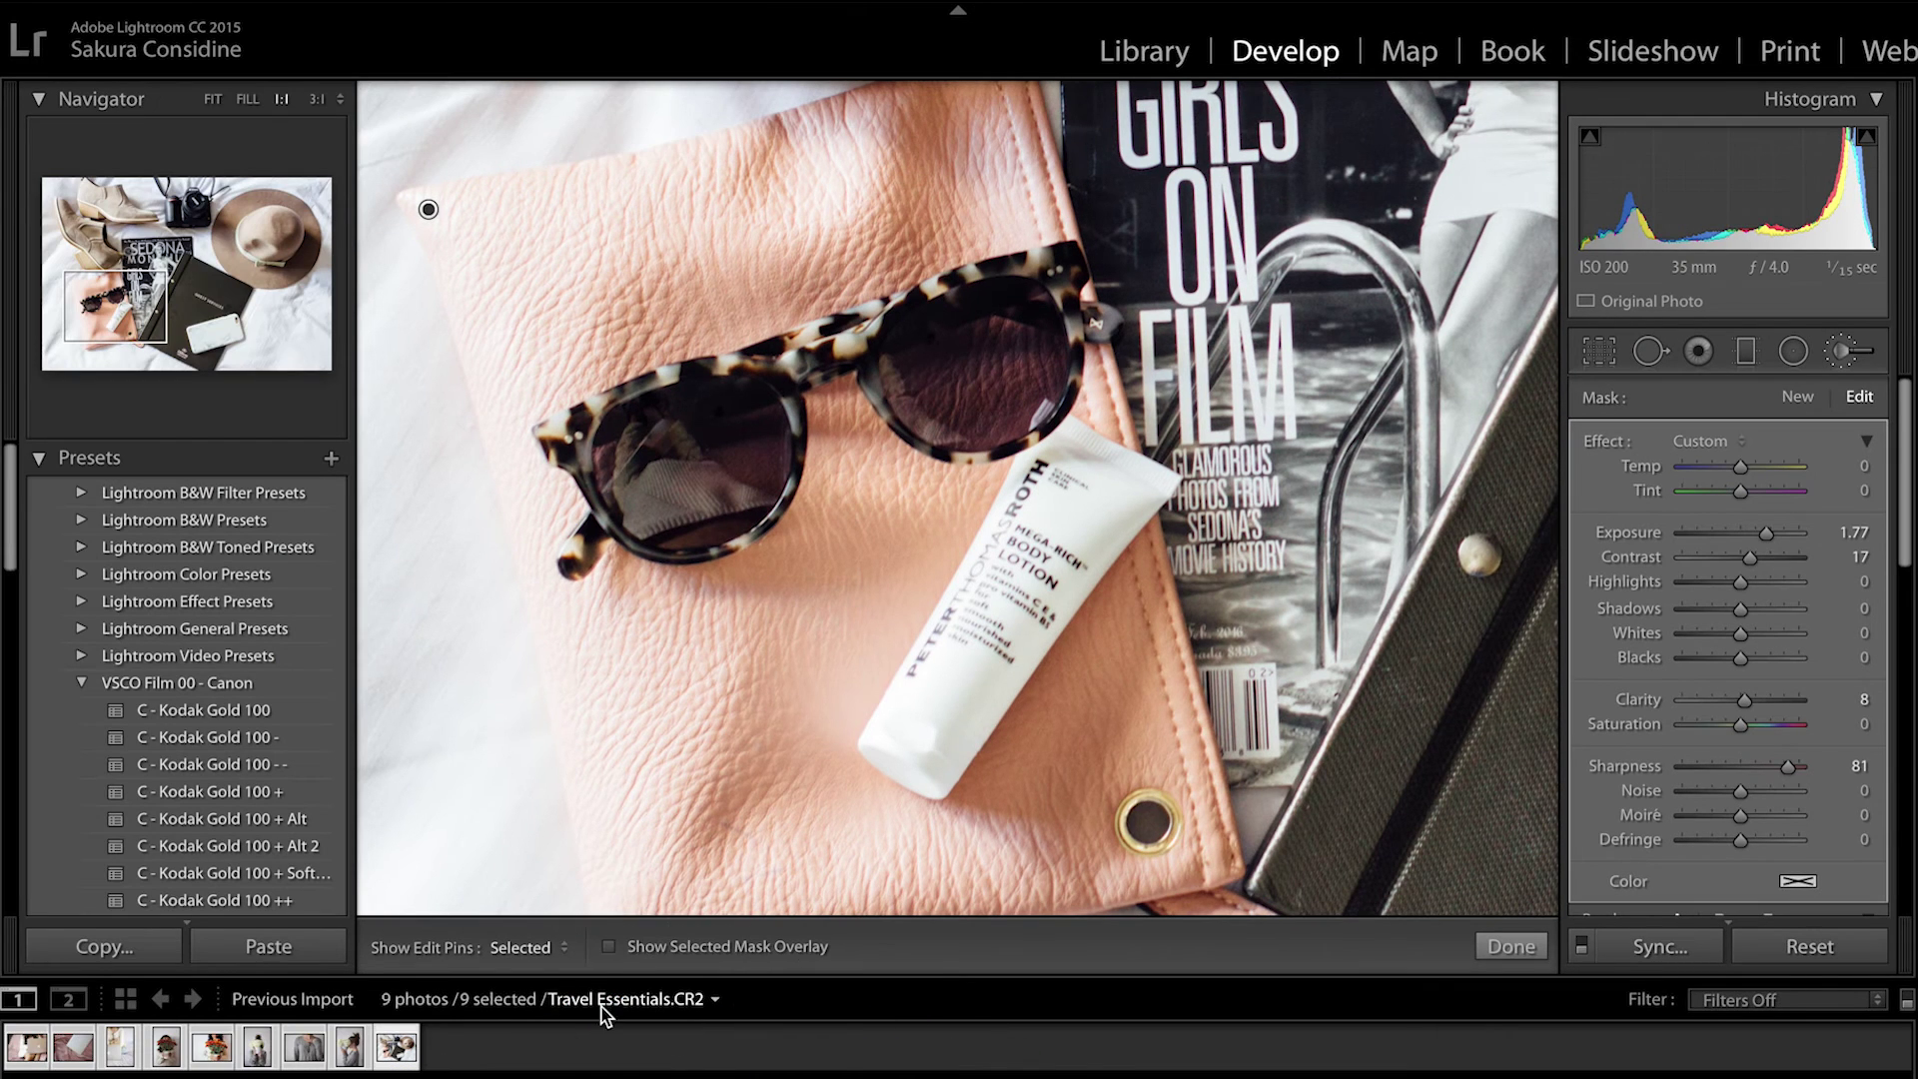
# Brush over the pink pouch with the mask overlay shown, and hide the overlay once it is covered.
pyautogui.click(609, 946)
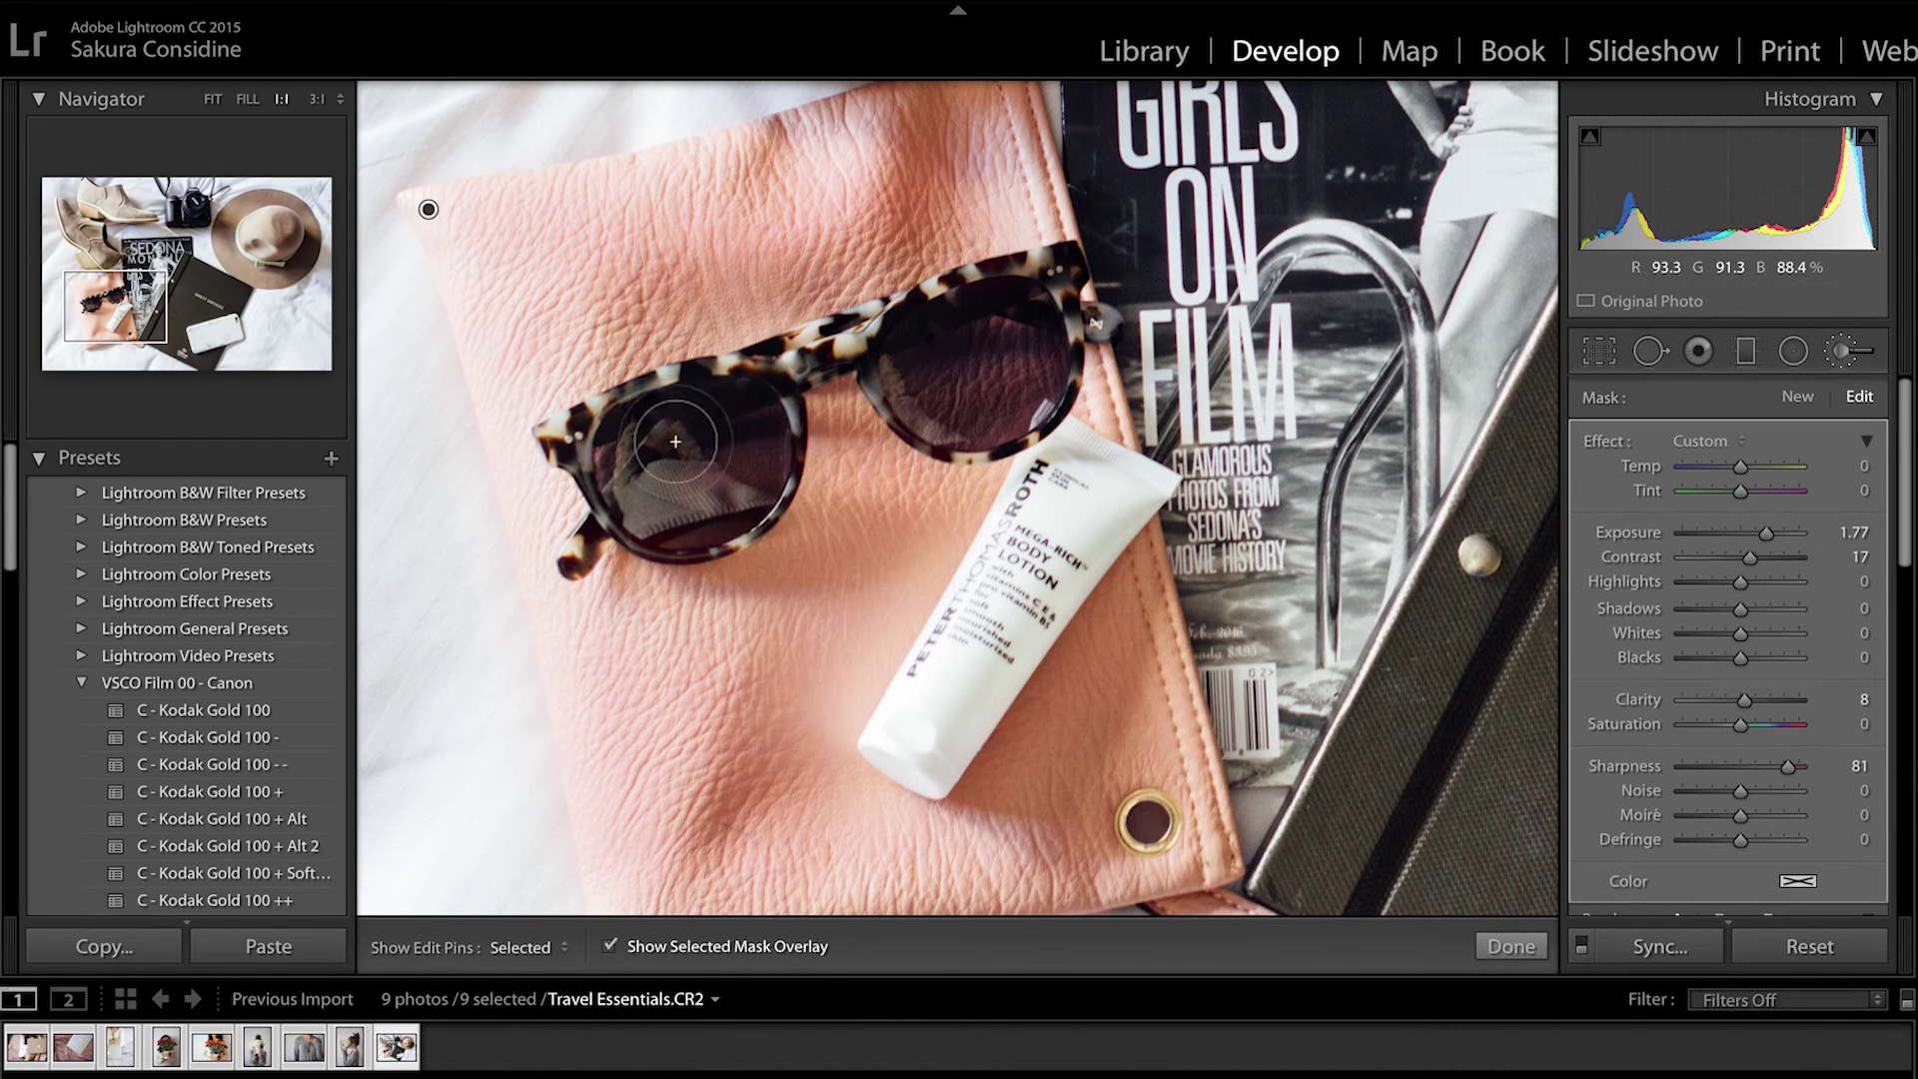
pyautogui.press('h')
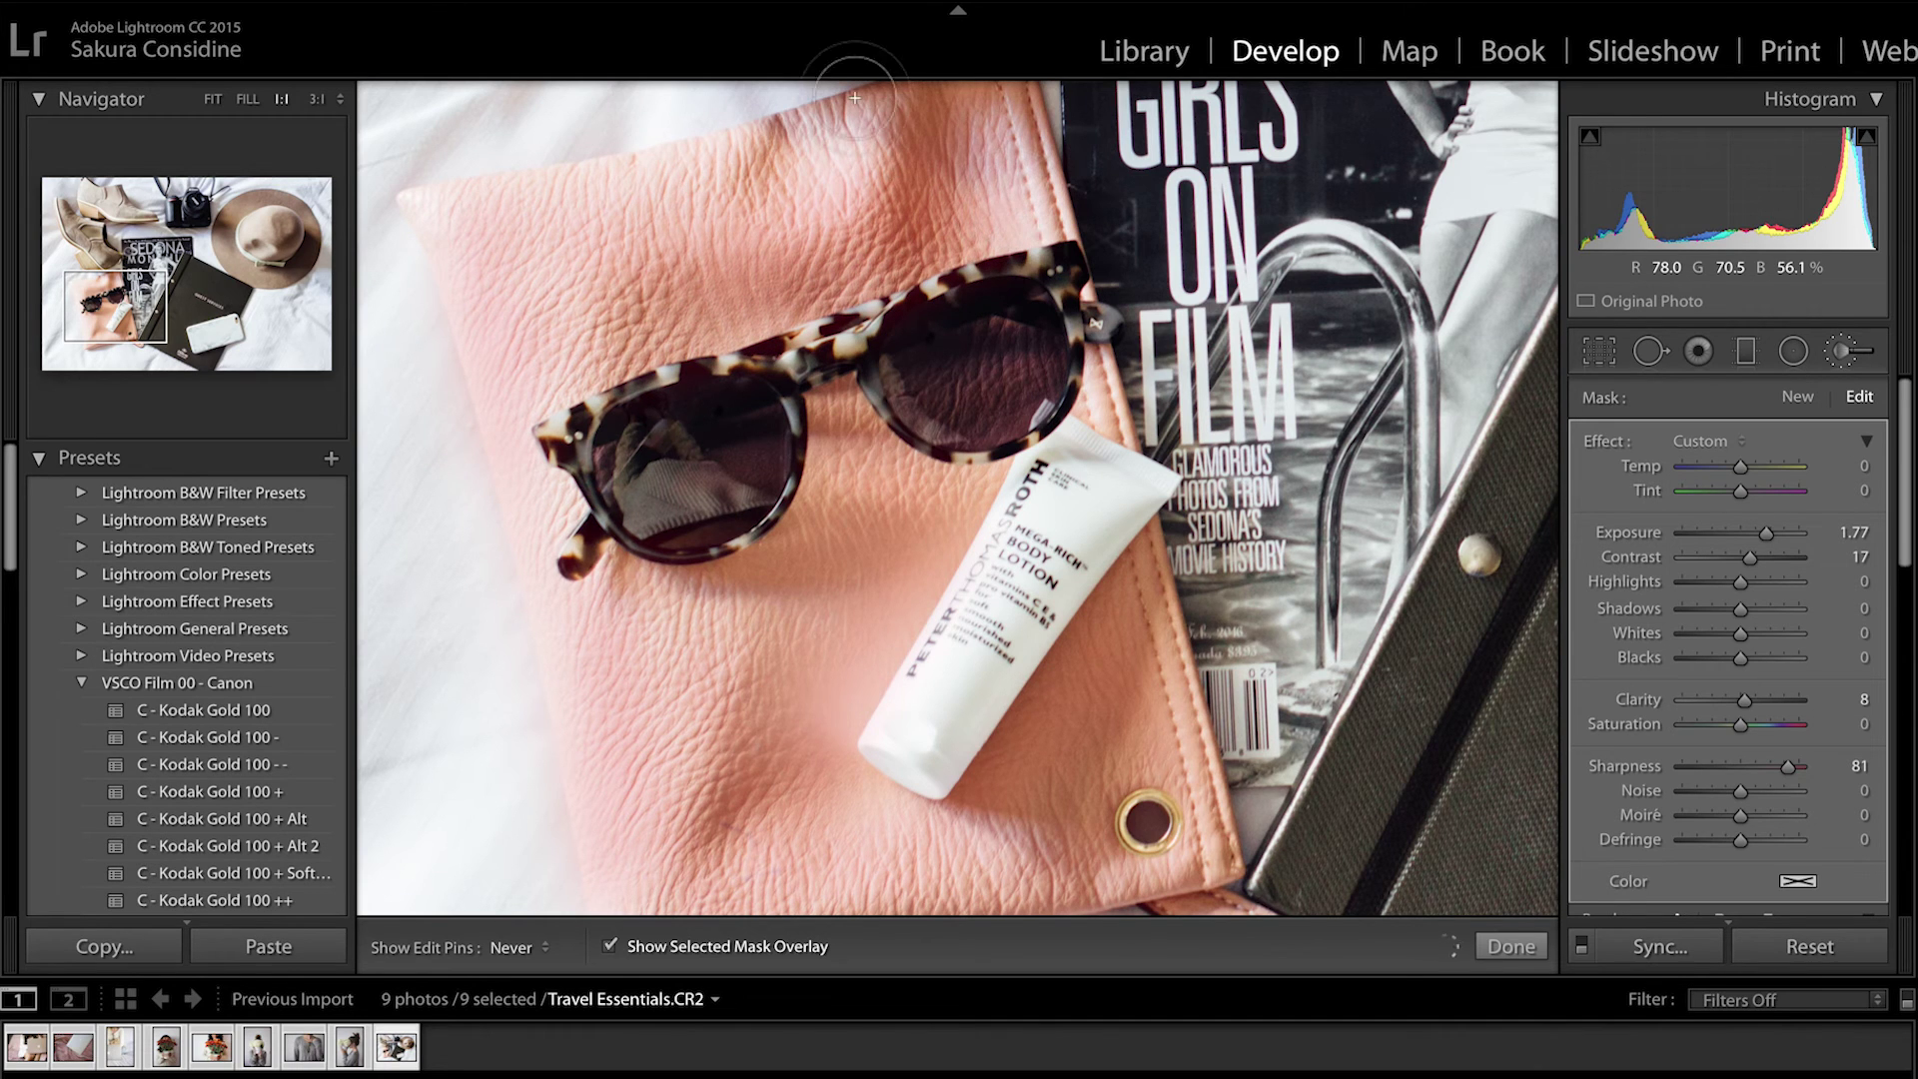
pyautogui.press('h')
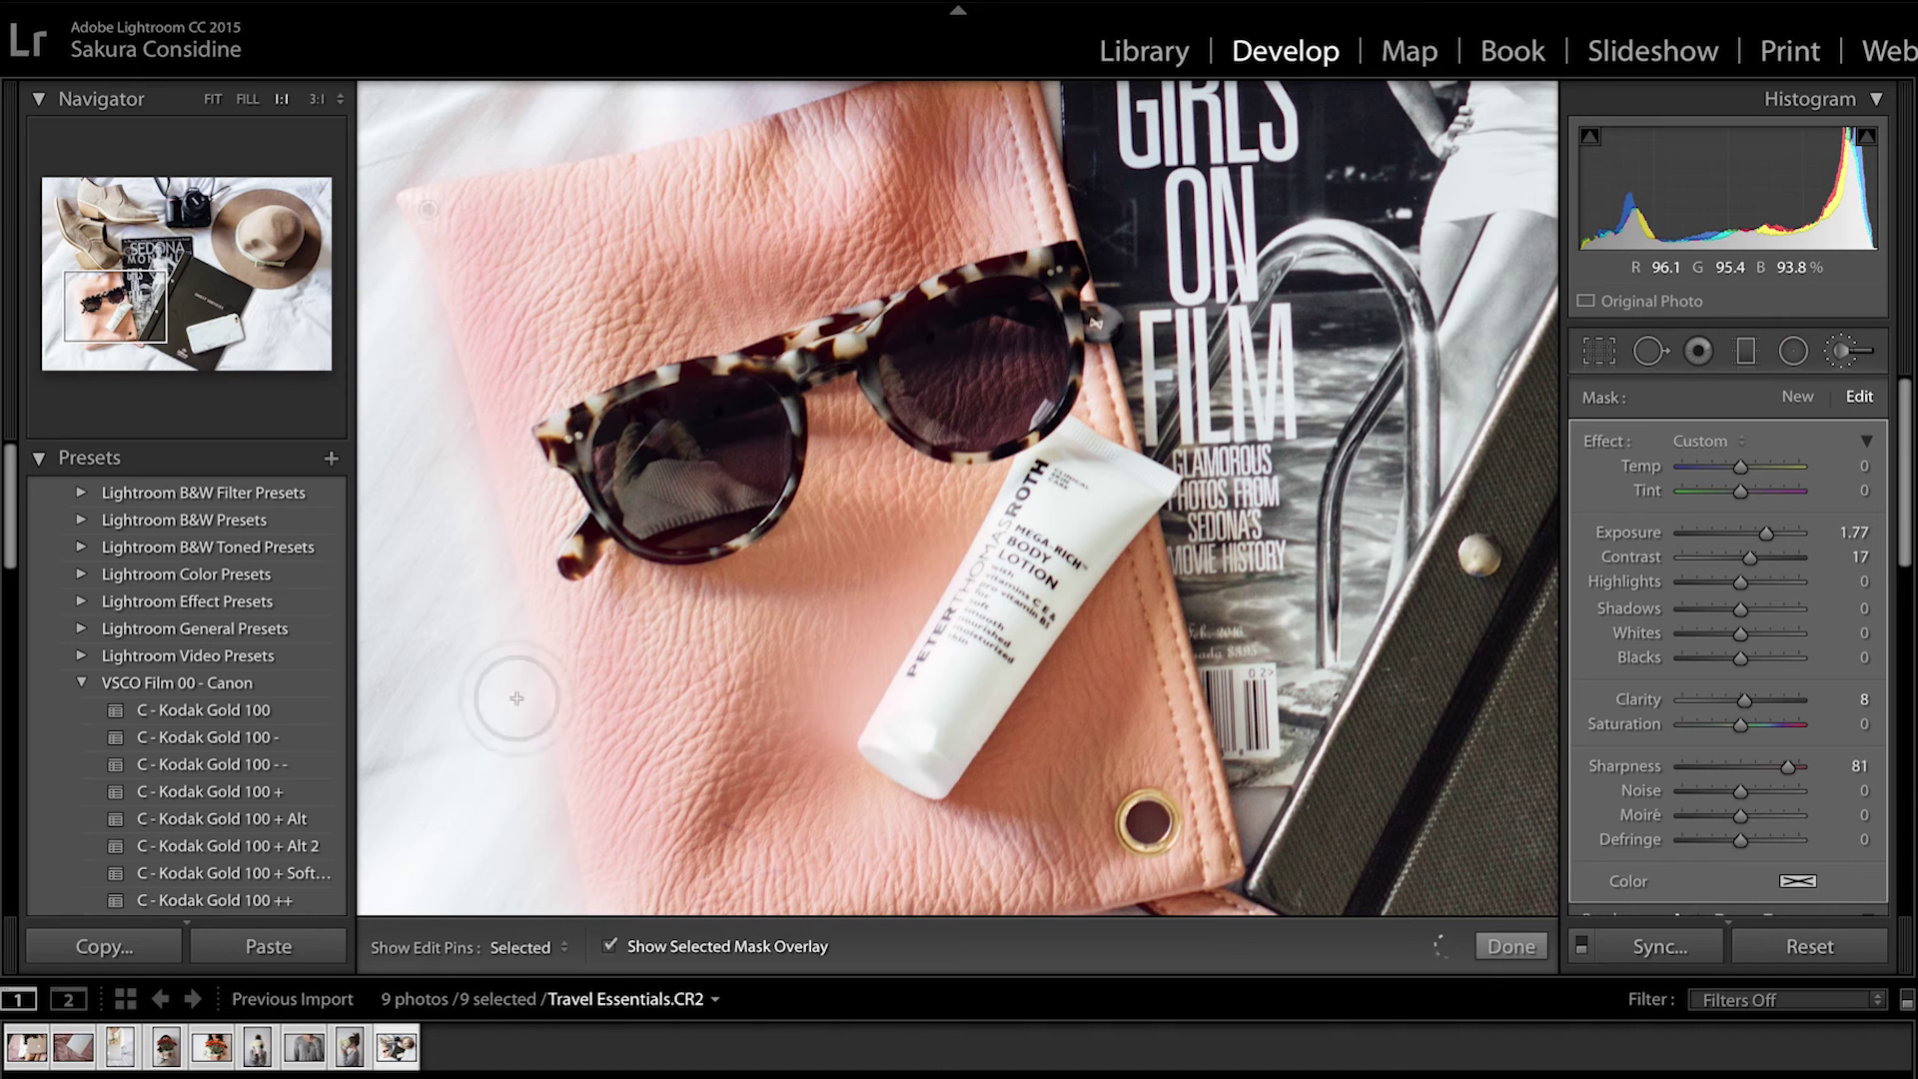
pyautogui.click(609, 946)
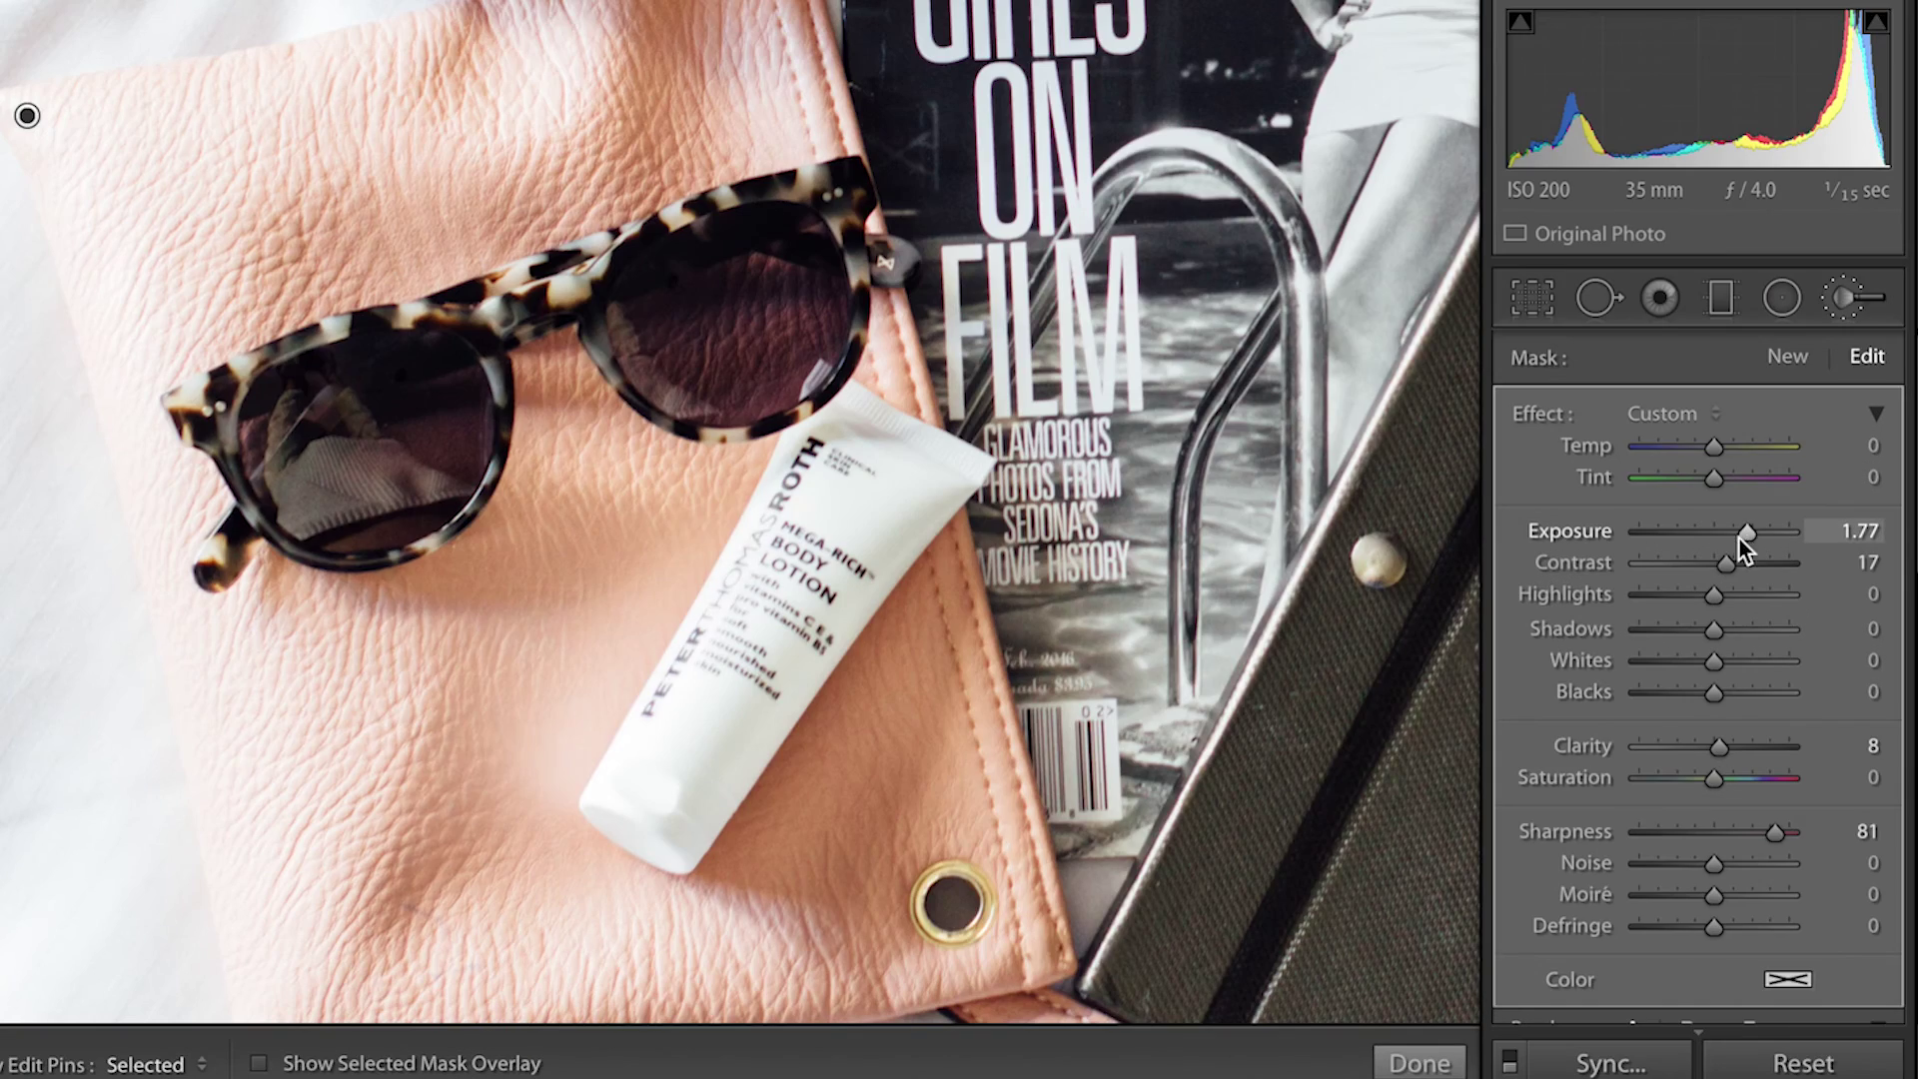
# Adjust the pouch mask to Exposure -1.12, Saturation 60, Contrast 33, Tint 37 and Temp -44, viewing the whole photo.
pyautogui.moveTo(1739, 539); pyautogui.dragTo(1691, 548)
pyautogui.press('z')
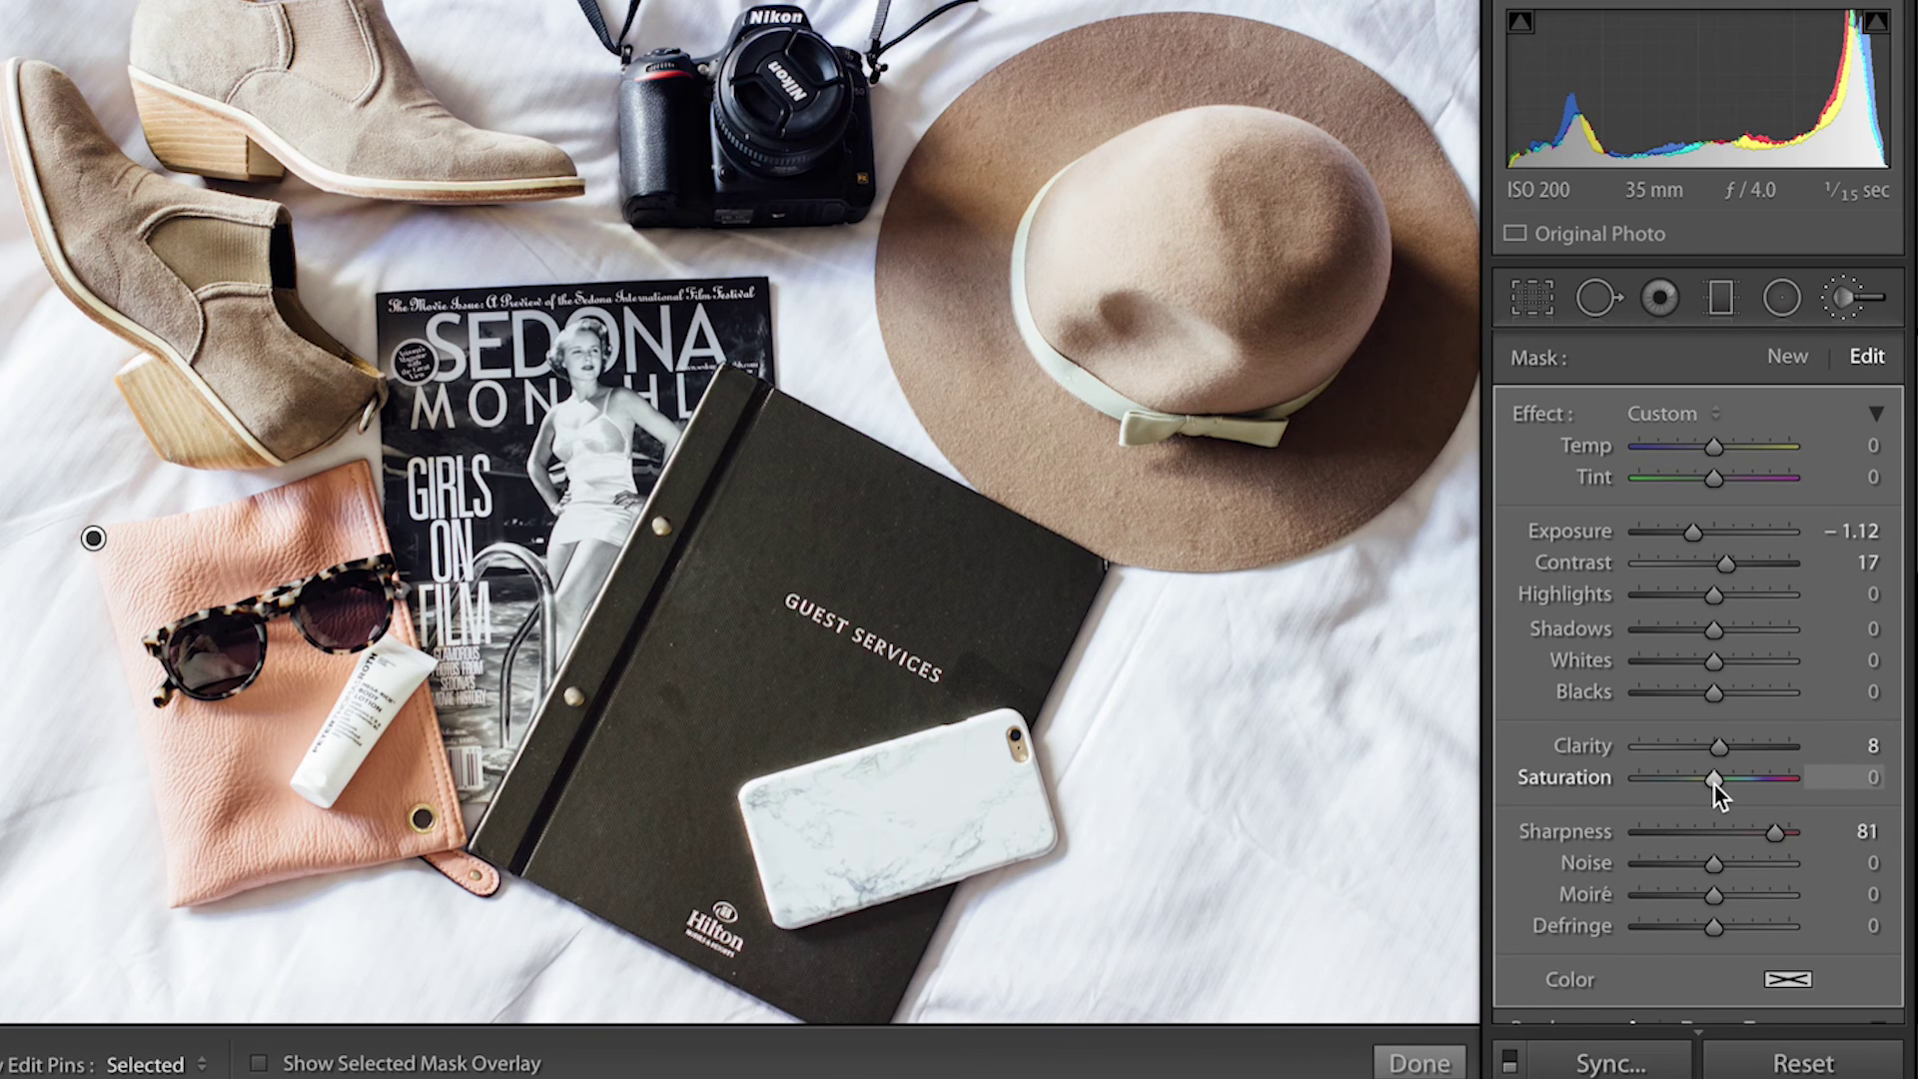
pyautogui.moveTo(1722, 783)
pyautogui.mouseDown()
pyautogui.moveTo(1800, 782)
pyautogui.moveTo(1758, 776)
pyautogui.mouseUp()
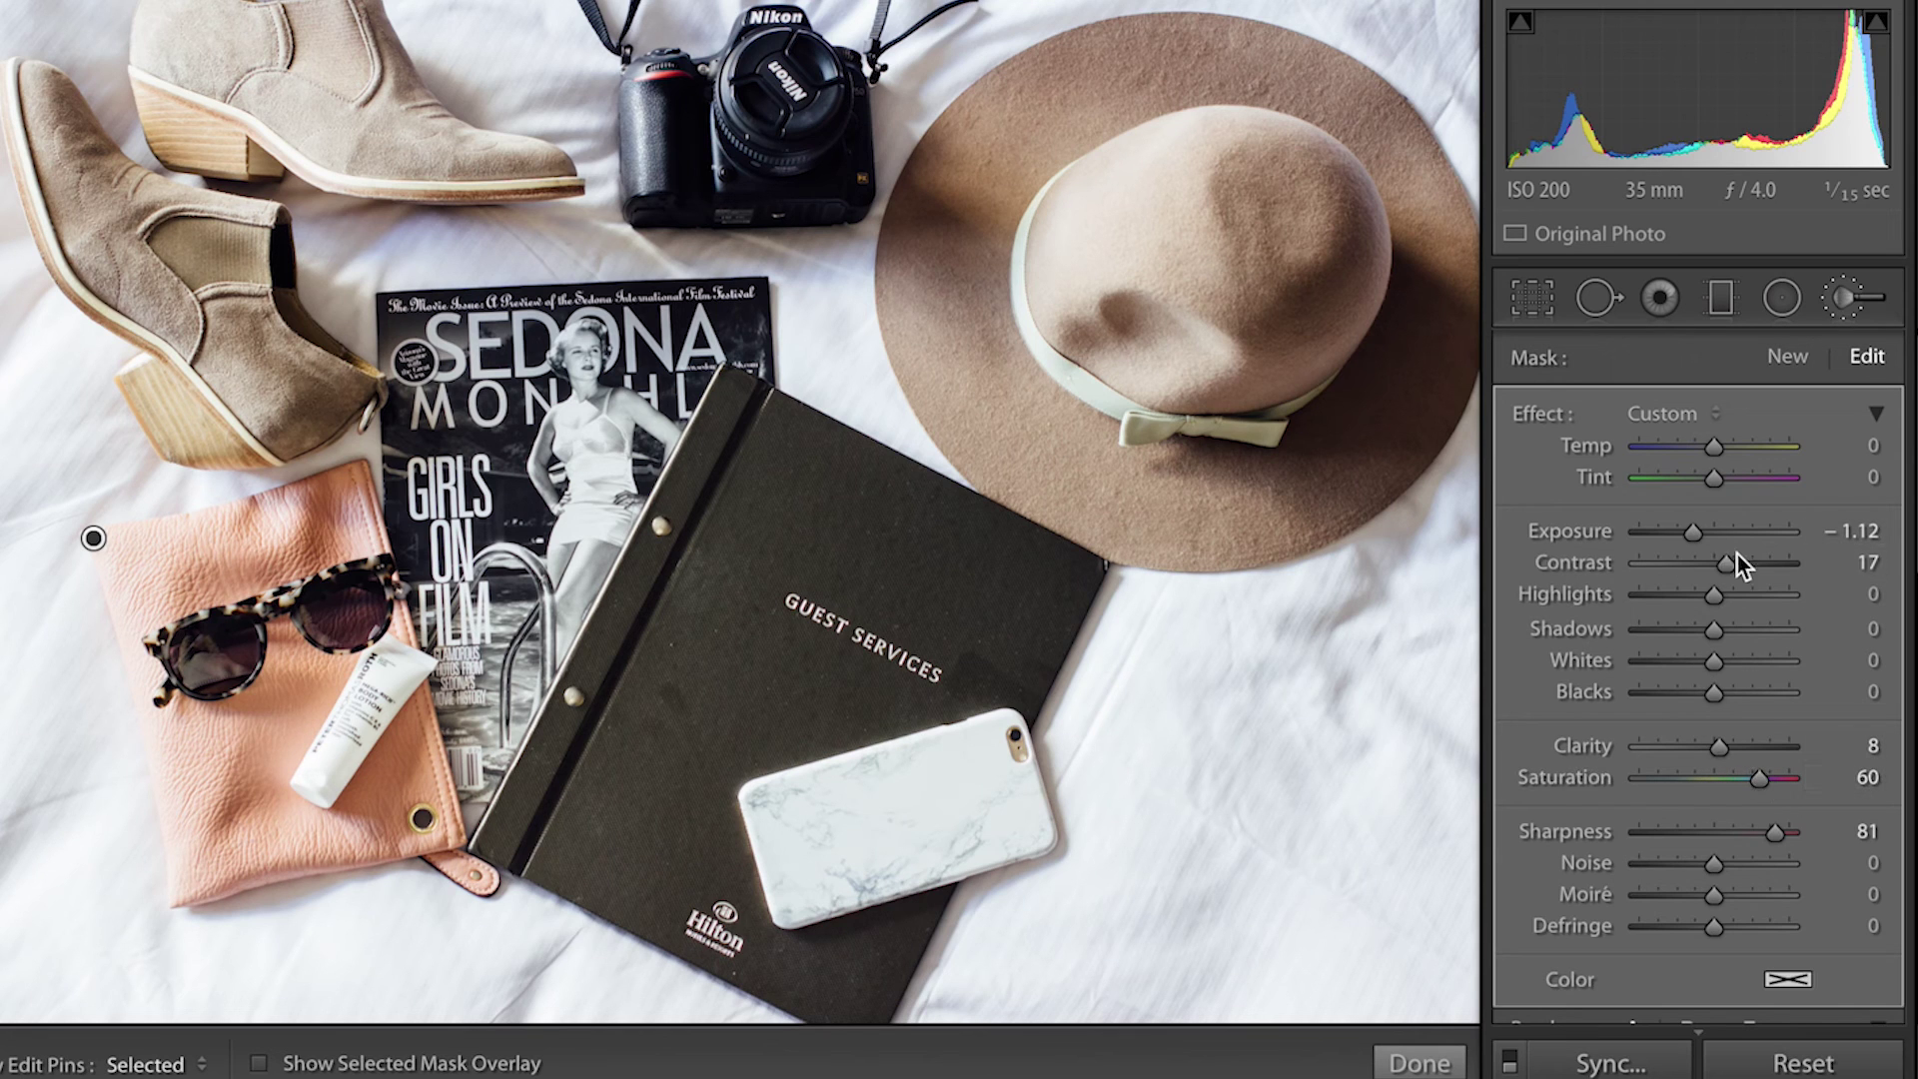
pyautogui.moveTo(1725, 554); pyautogui.dragTo(1736, 559)
pyautogui.moveTo(1712, 449); pyautogui.dragTo(1680, 448)
pyautogui.moveTo(1801, 441); pyautogui.dragTo(1680, 453)
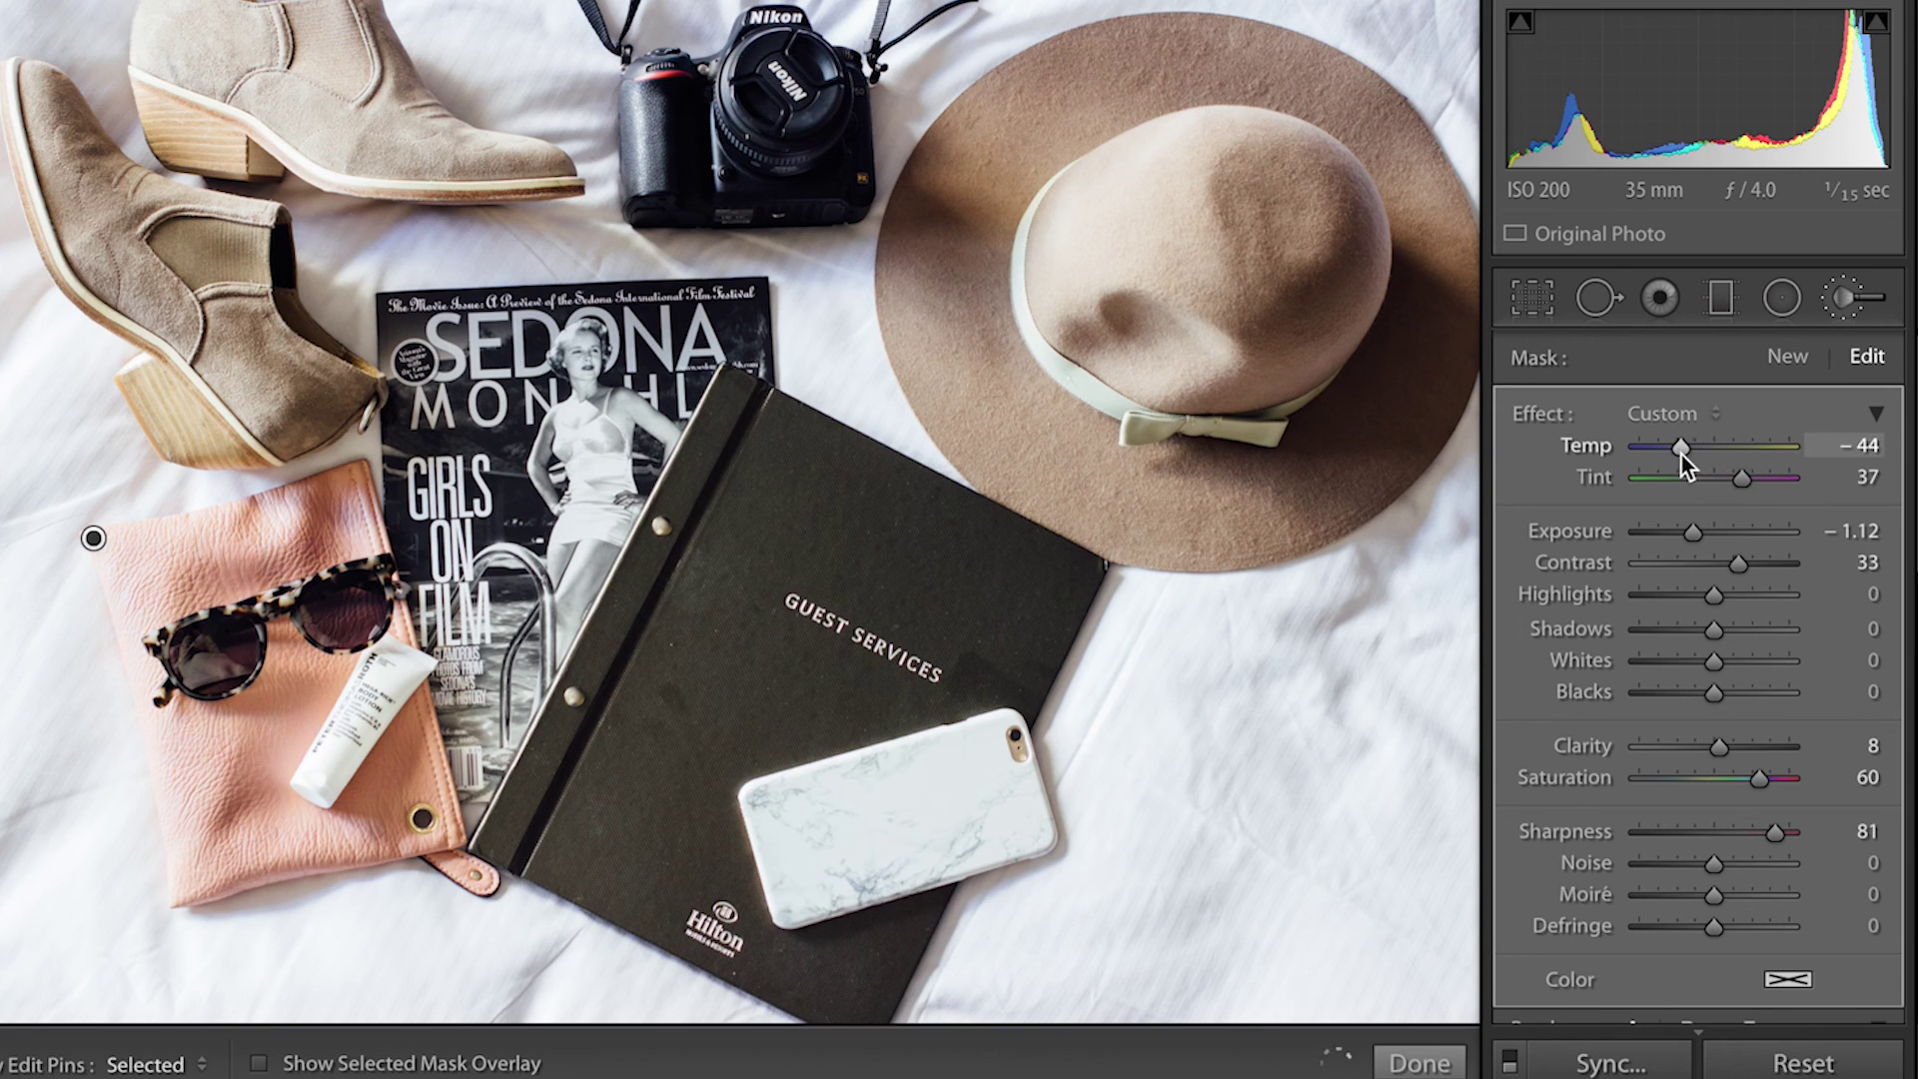
# Strengthen the pouch mask by setting Saturation to 93, Exposure to -2.79 and Clarity to 12.
pyautogui.moveTo(1756, 783); pyautogui.dragTo(1780, 783)
pyautogui.moveTo(1692, 530); pyautogui.dragTo(1662, 535)
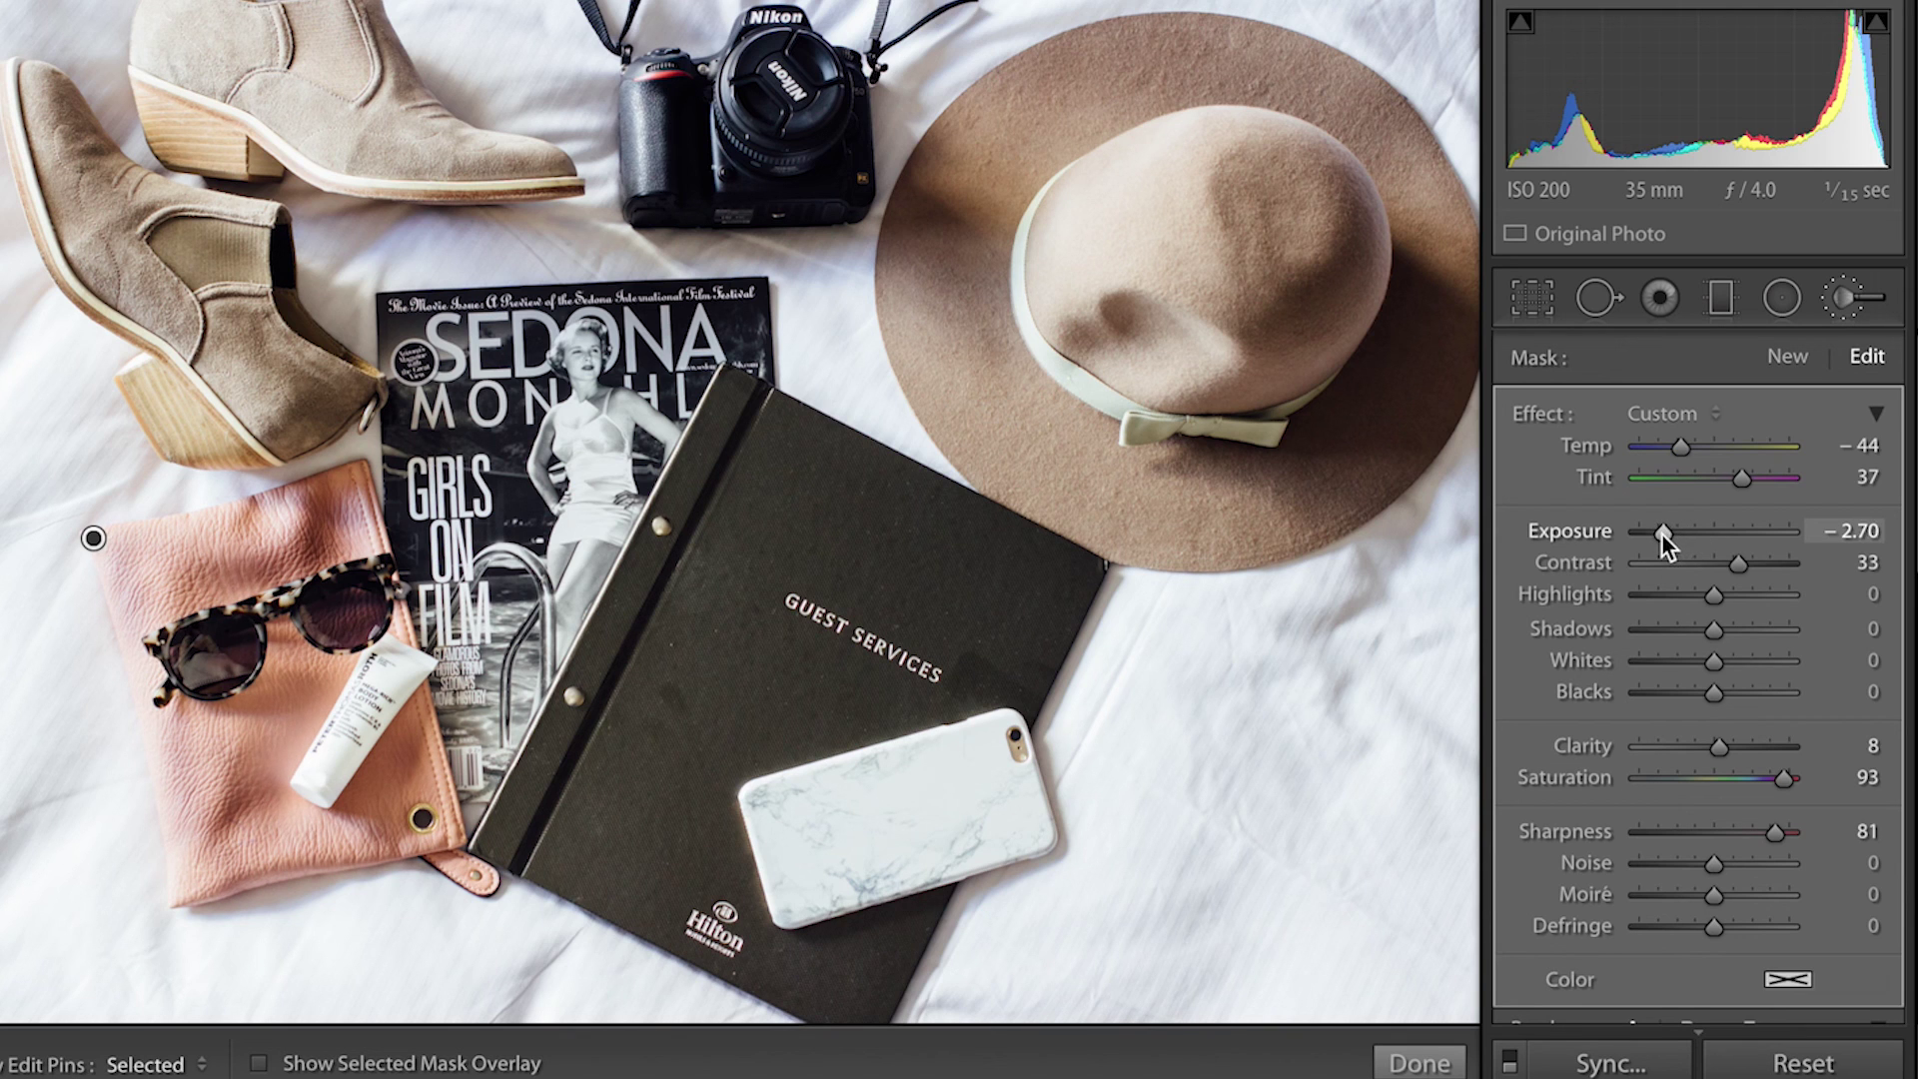
pyautogui.click(1734, 747)
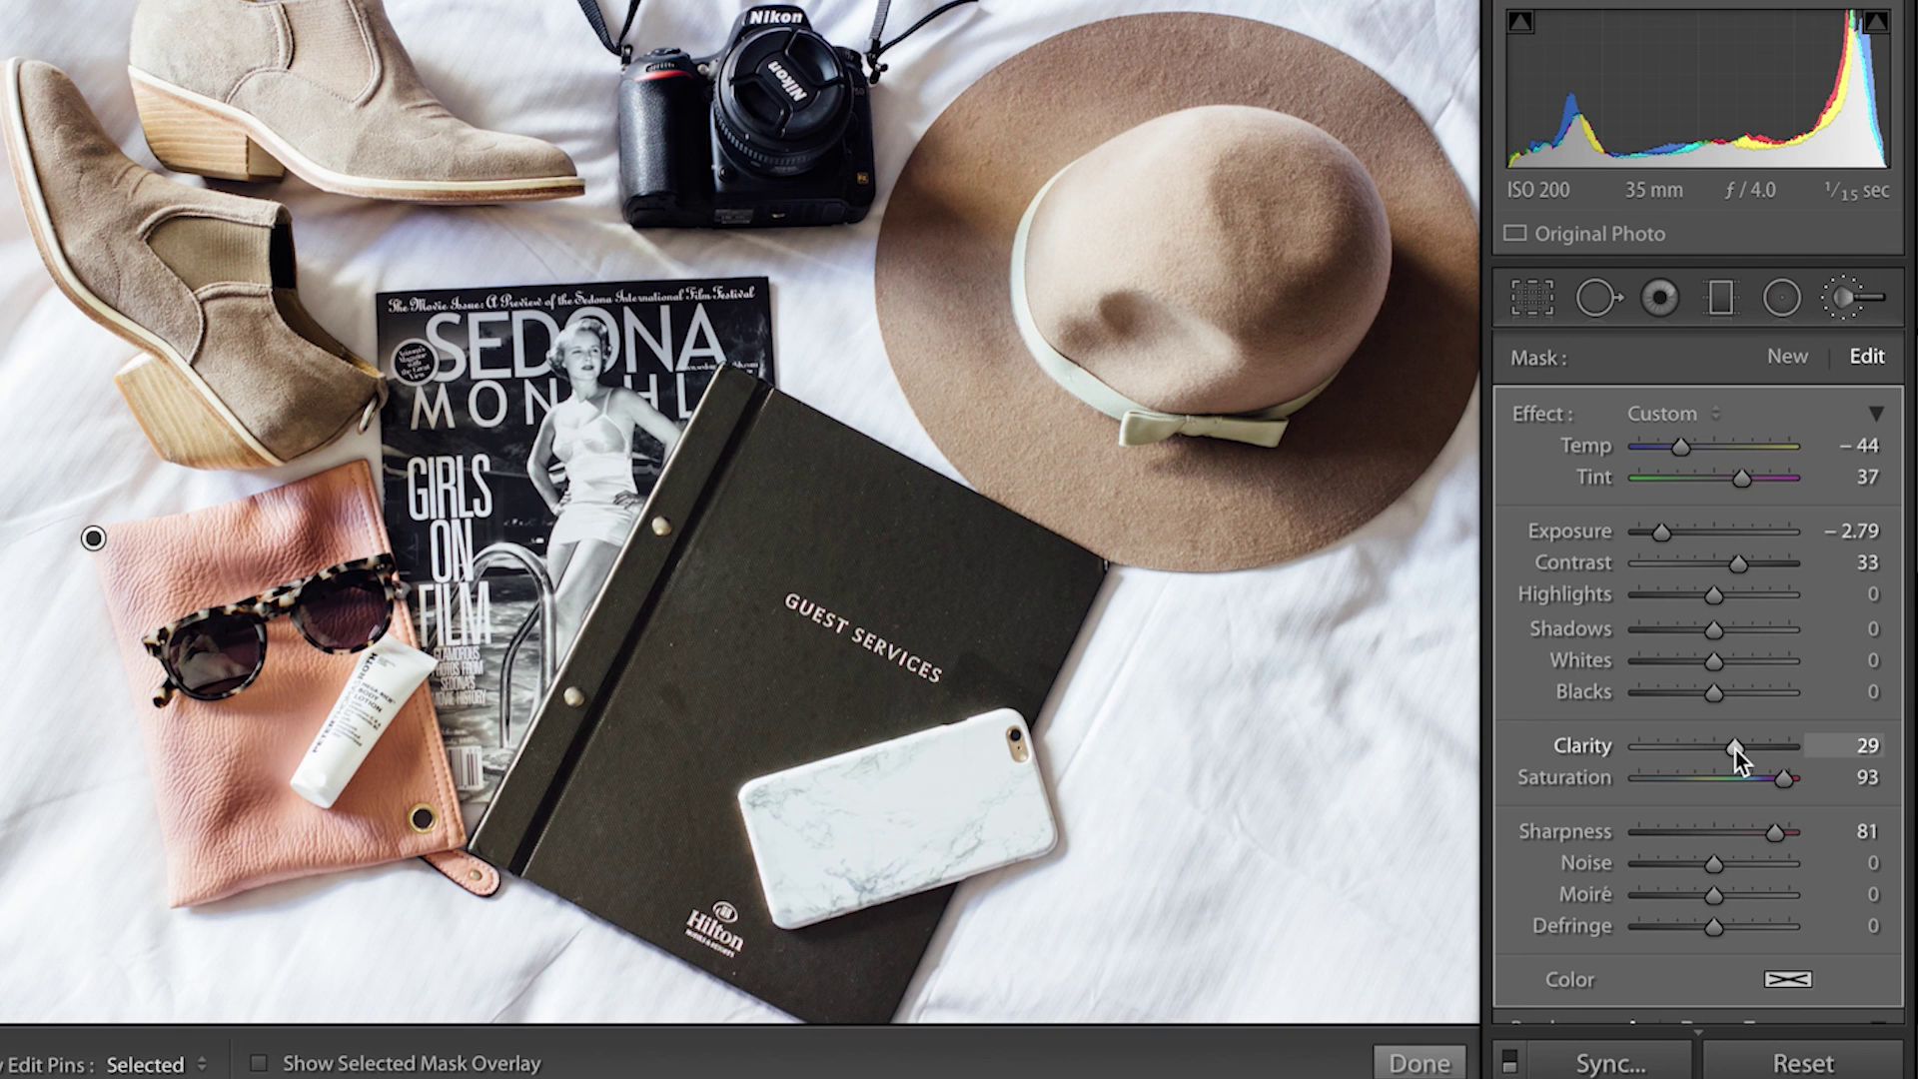
pyautogui.moveTo(1737, 751); pyautogui.dragTo(1725, 753)
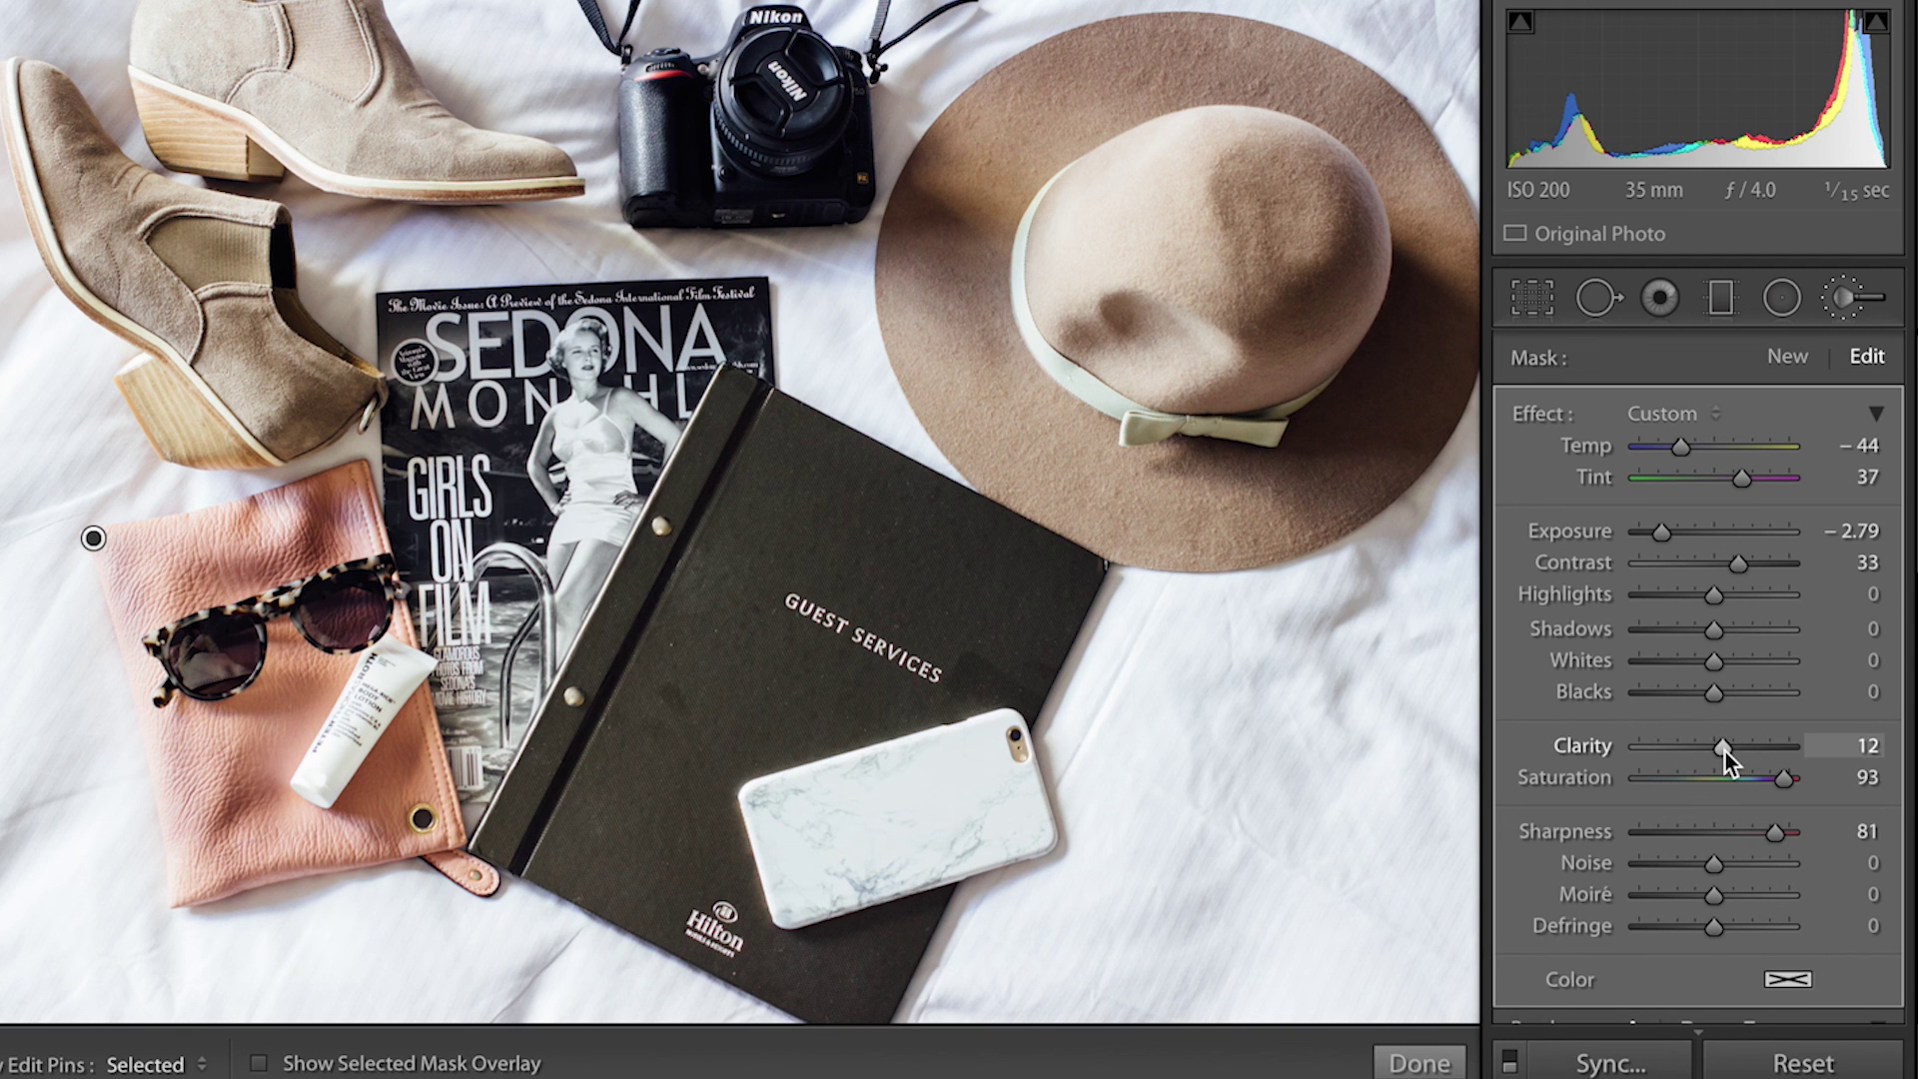